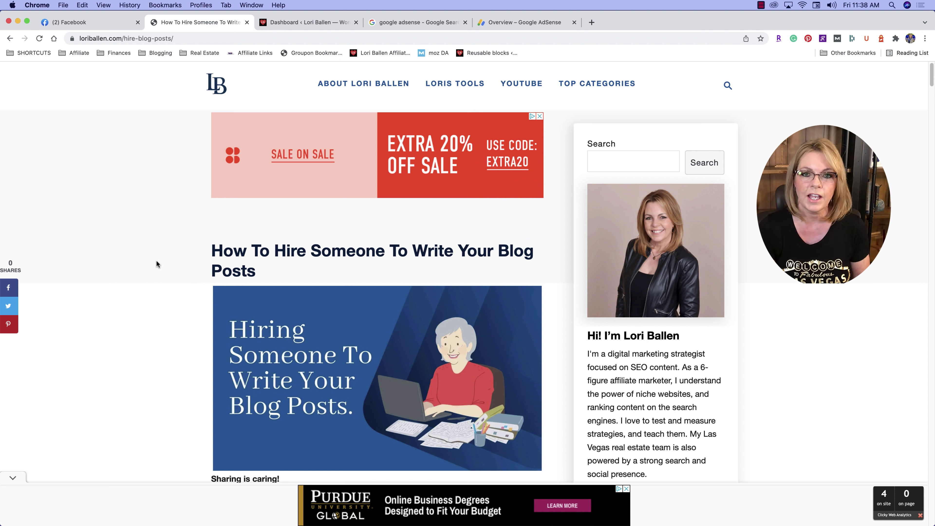
scroll(131, 262, down, 1)
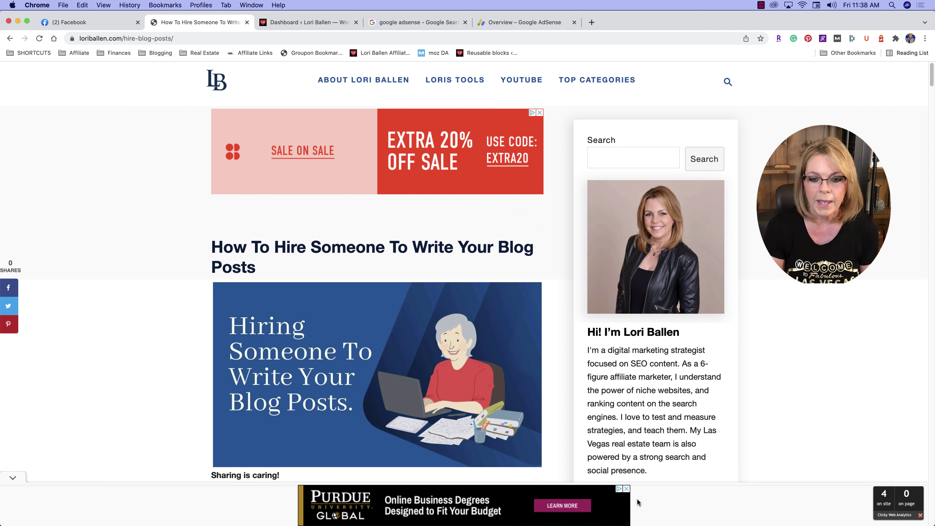
click(760, 6)
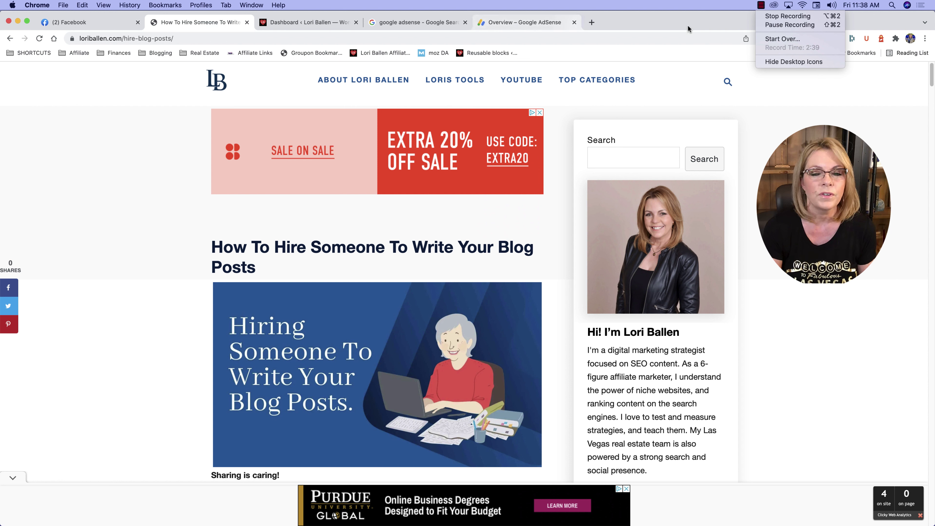
click(804, 25)
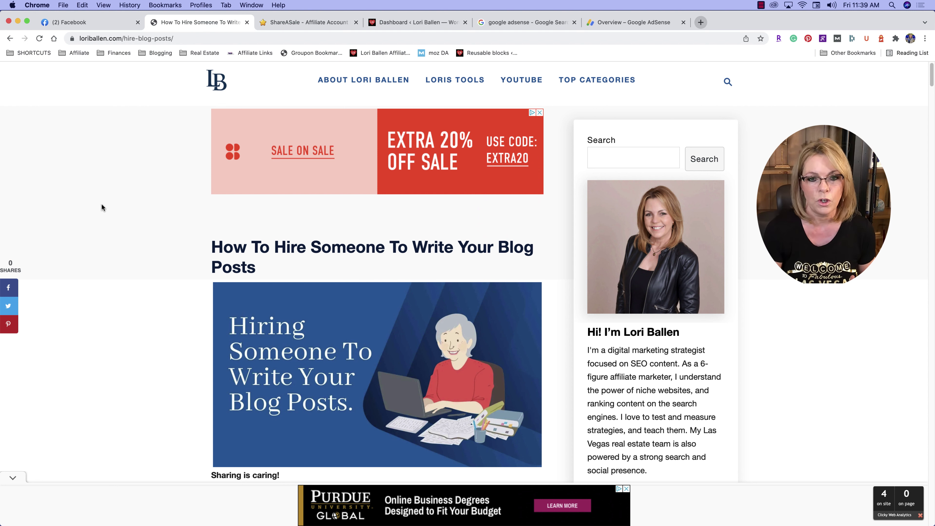
Step: Examine the ad placements between the sections of the blog post "How To Hire Someone To Write Your Blog Posts"
scroll(395, 376, down, 5)
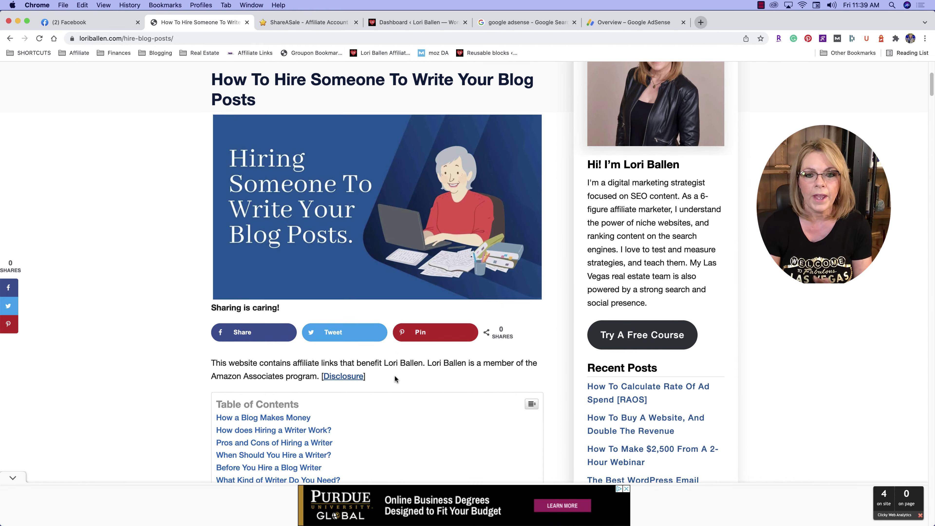
scroll(394, 375, down, 10)
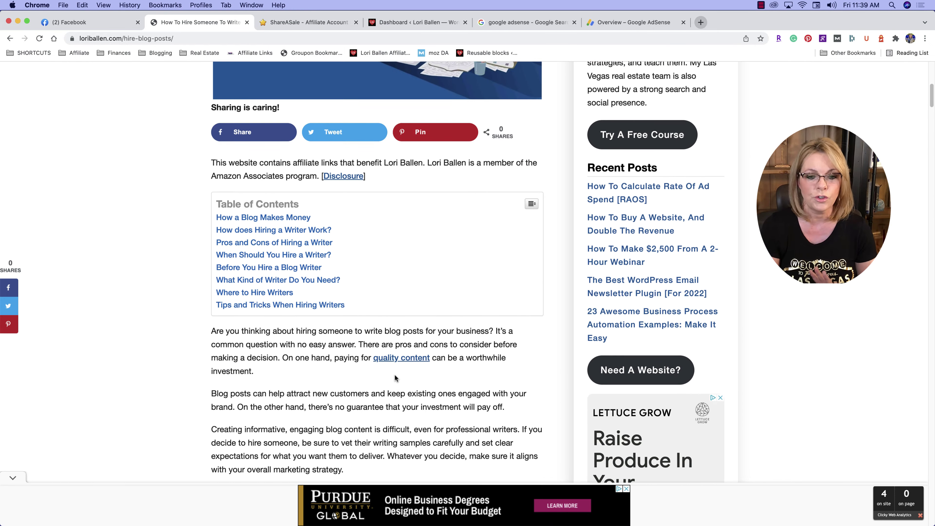
scroll(395, 376, down, 5)
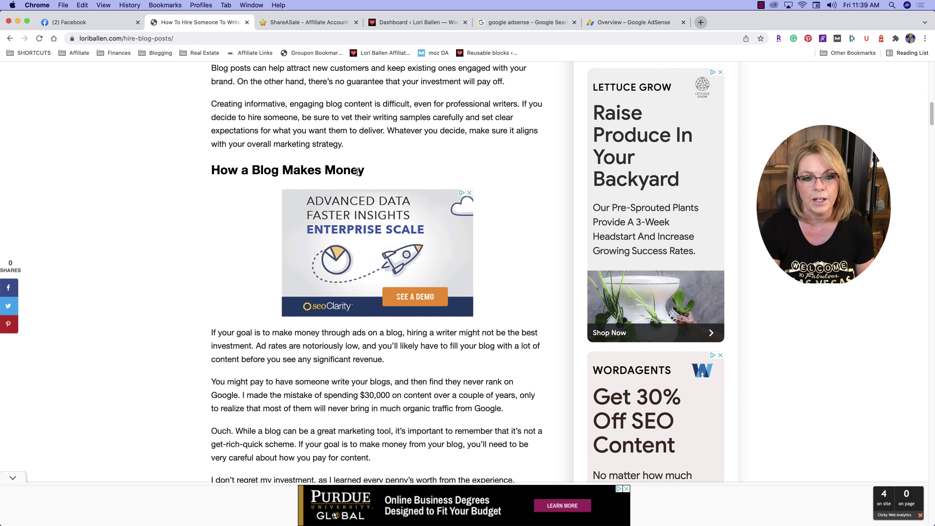
scroll(368, 177, down, 12)
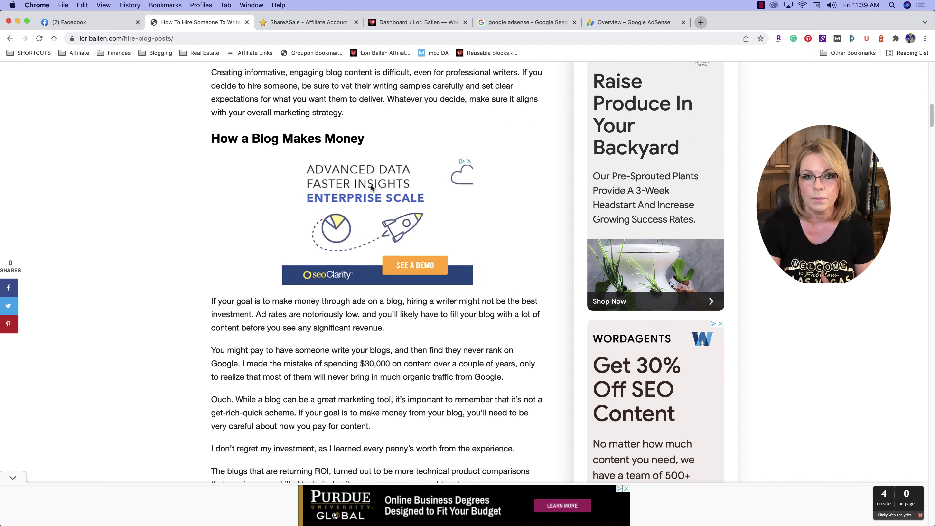
scroll(368, 196, down, 7)
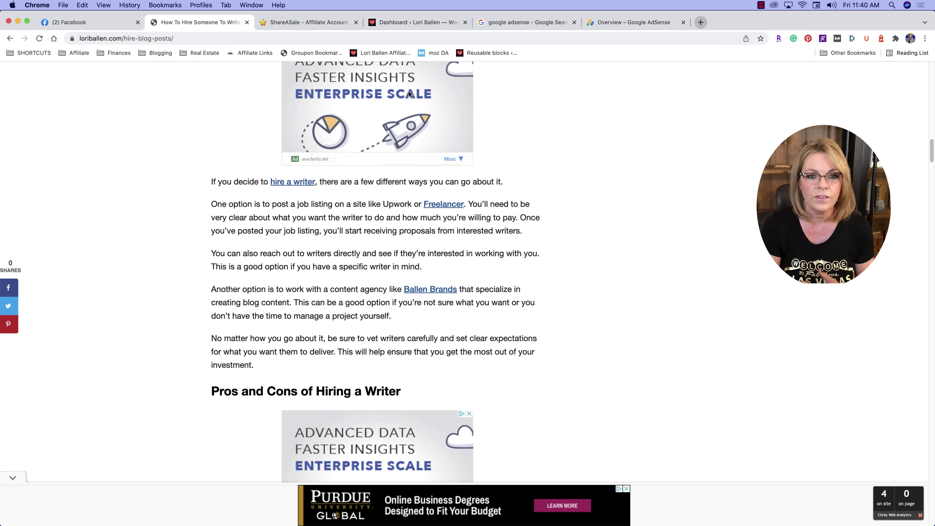
scroll(409, 94, down, 6)
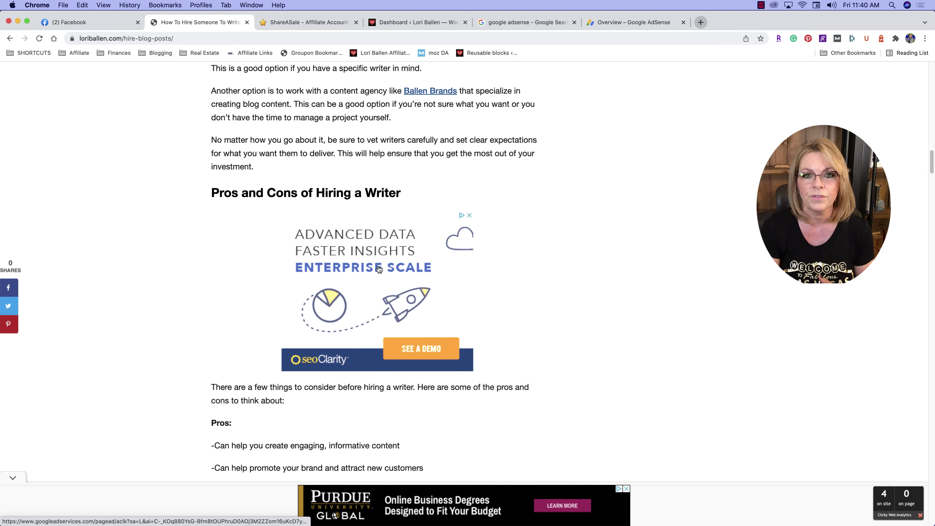
scroll(387, 265, down, 18)
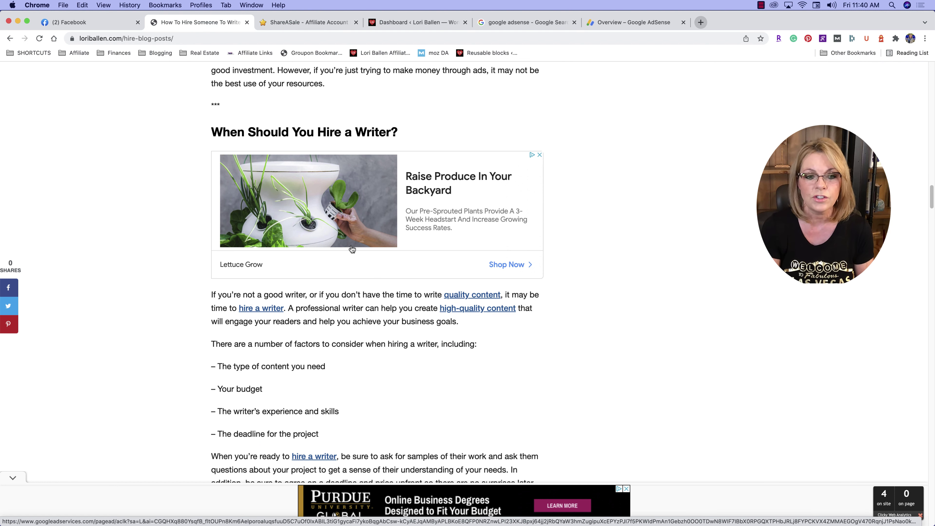
scroll(348, 243, down, 12)
scroll(350, 246, down, 20)
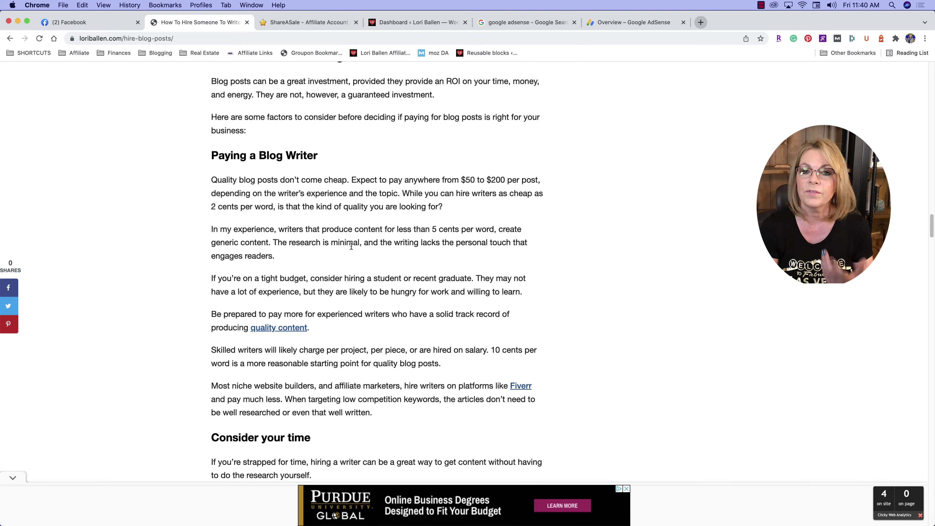
scroll(352, 246, down, 4)
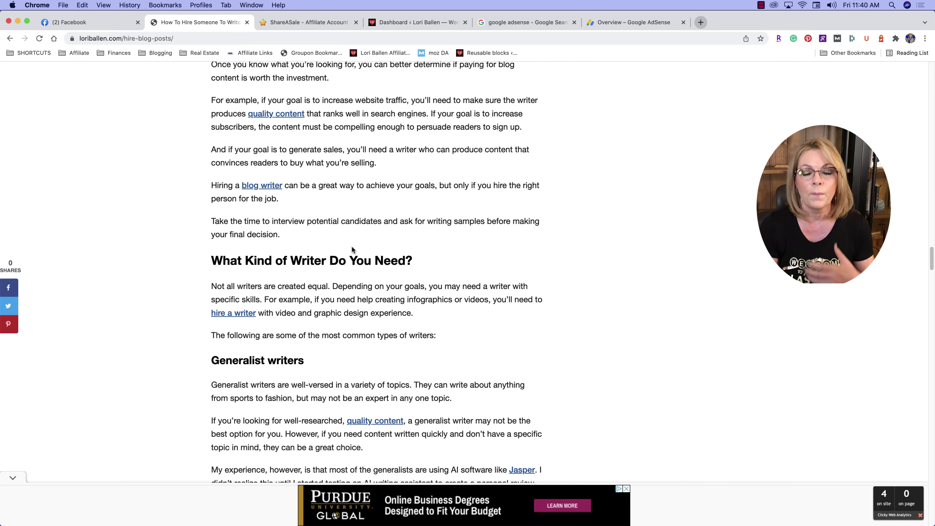
scroll(353, 249, down, 20)
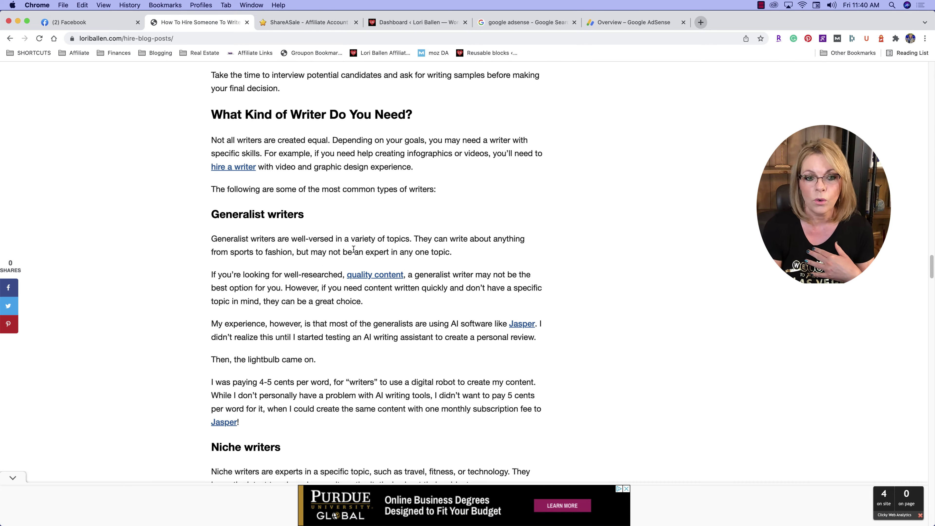
scroll(352, 254, down, 17)
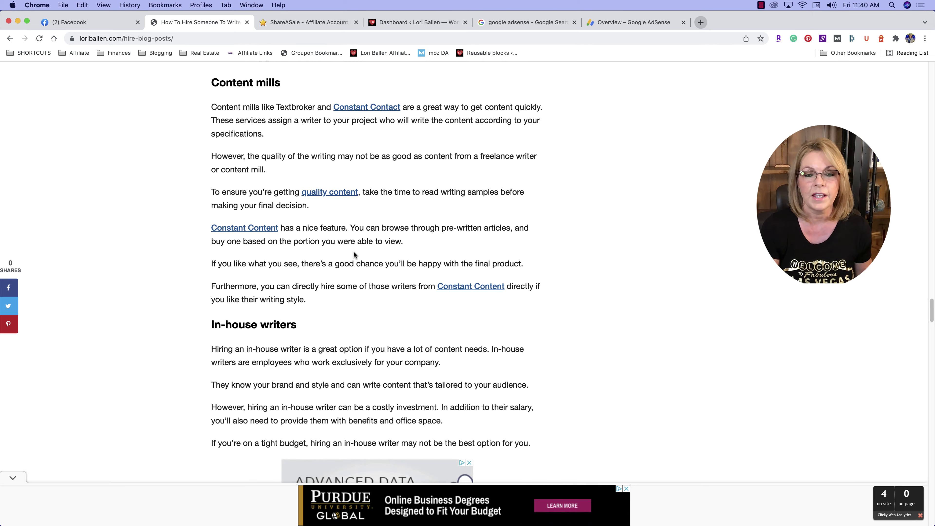
scroll(354, 251, down, 15)
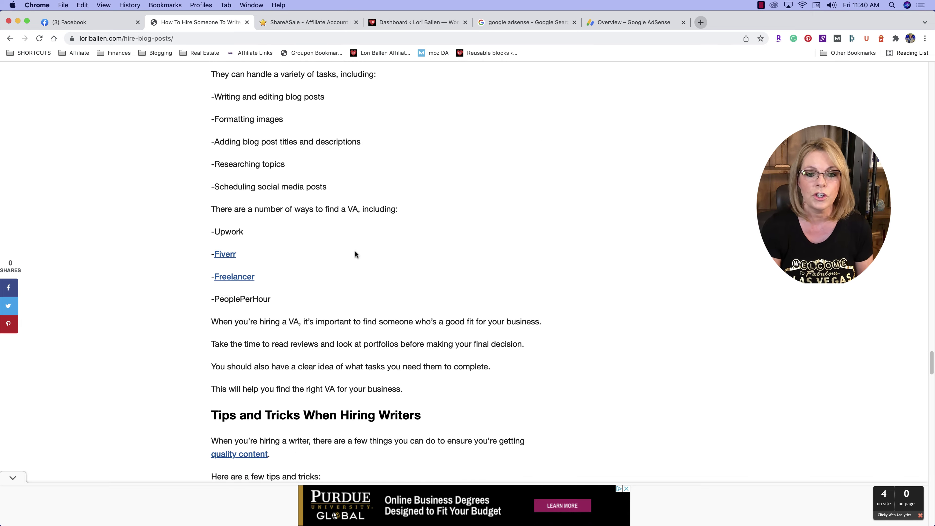
scroll(357, 243, up, 20)
scroll(362, 241, up, 20)
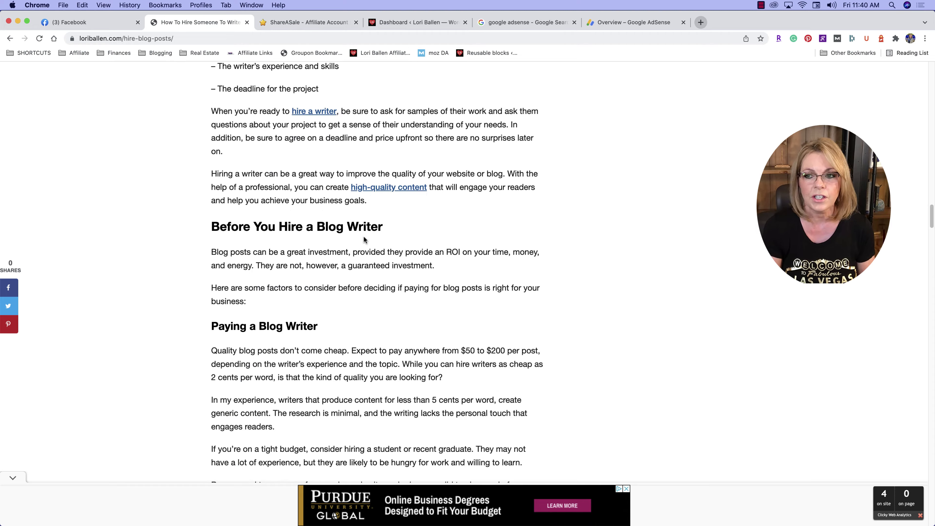
scroll(363, 238, up, 20)
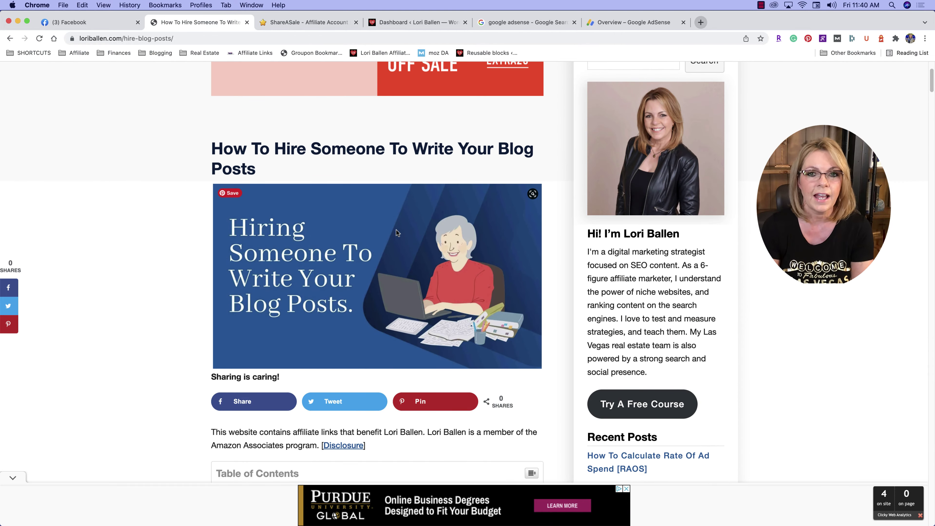
Step: Examine the blog sidebar's course and website promotions and its ads, plus the in-content ad under "How a Blog Makes Money"
scroll(609, 278, up, 2)
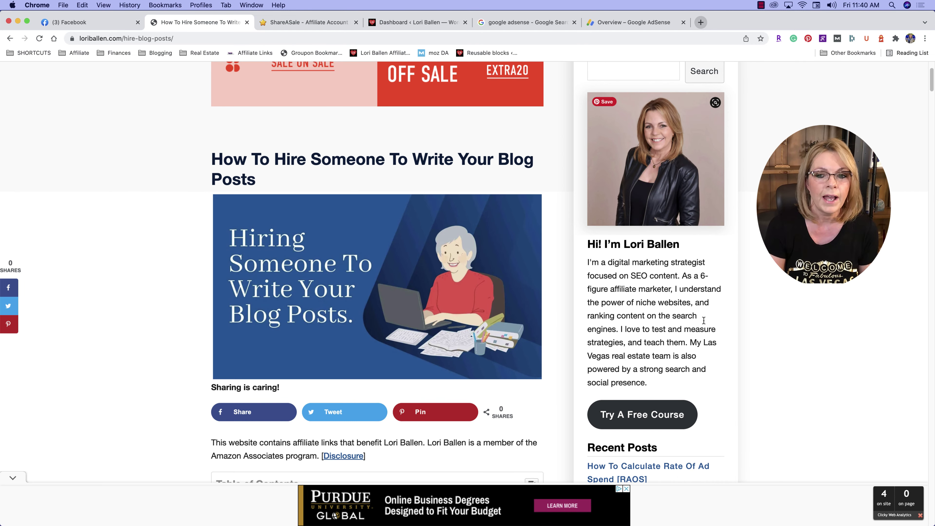
scroll(703, 320, down, 8)
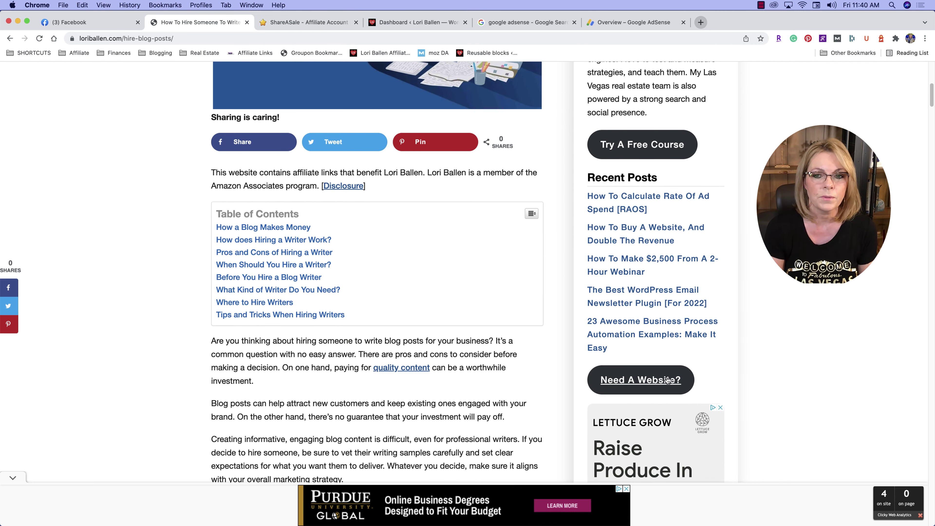
scroll(667, 380, down, 3)
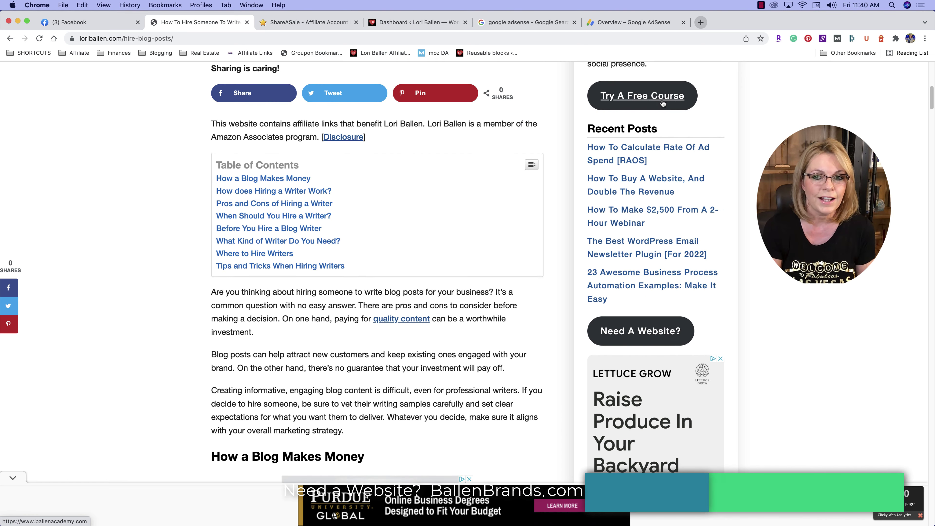
scroll(656, 112, down, 3)
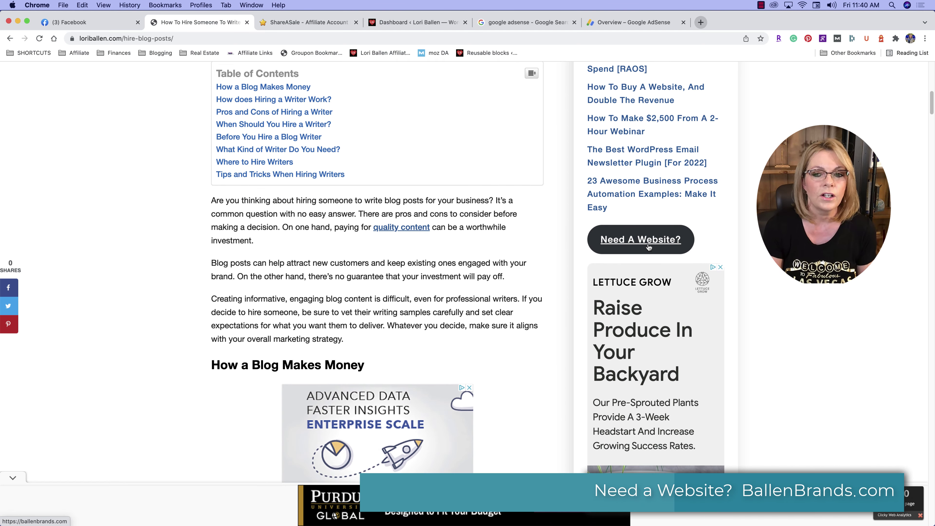
scroll(613, 214, down, 2)
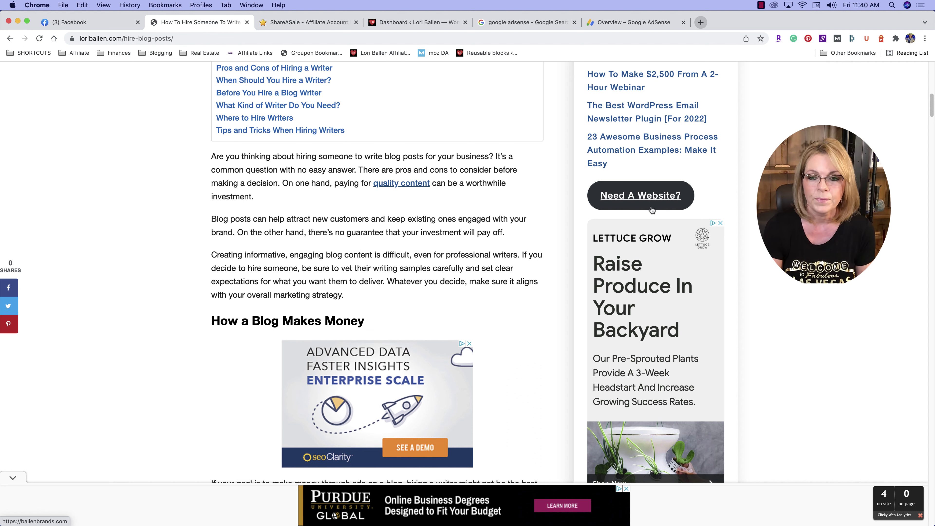
scroll(642, 204, down, 4)
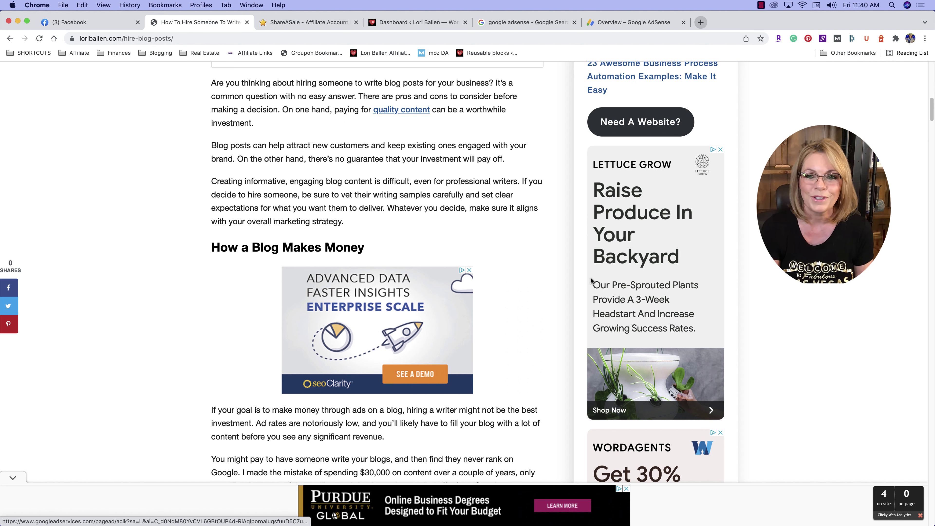
scroll(657, 162, up, 1)
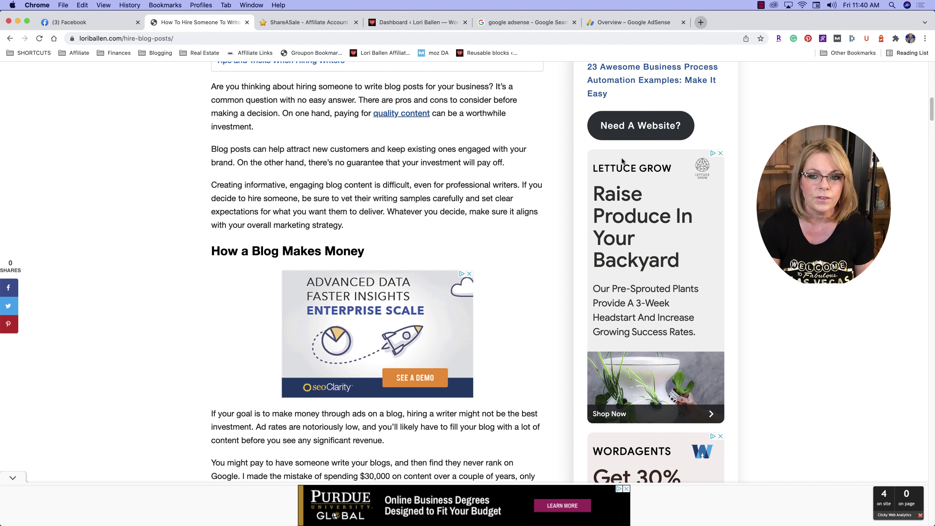
scroll(722, 321, down, 6)
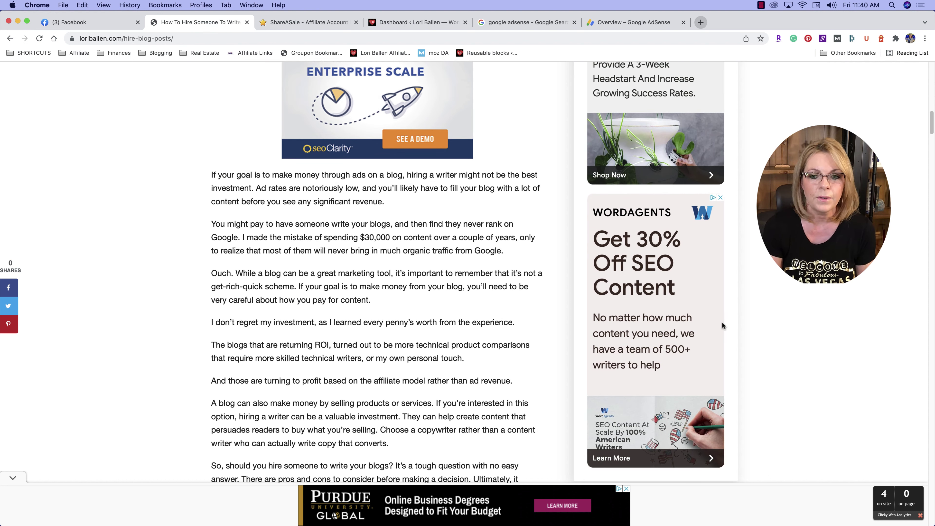
scroll(676, 297, down, 3)
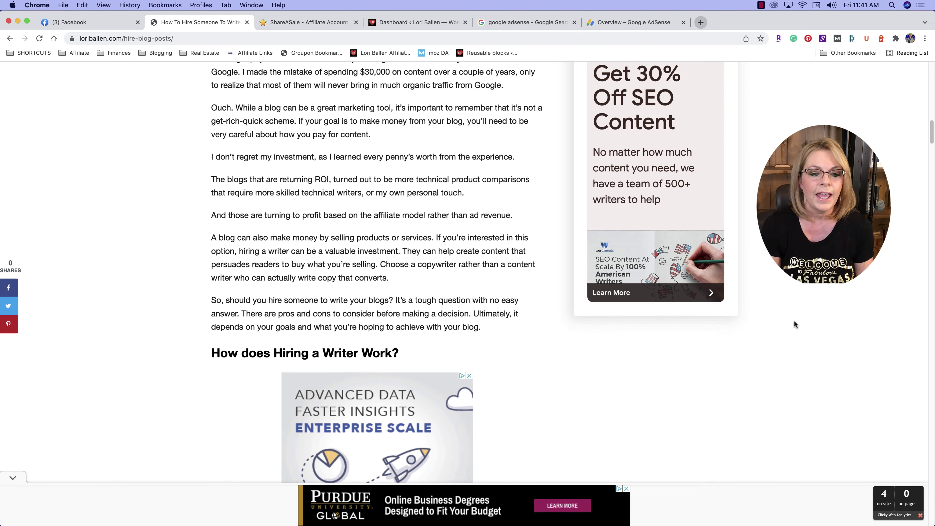
scroll(793, 320, up, 10)
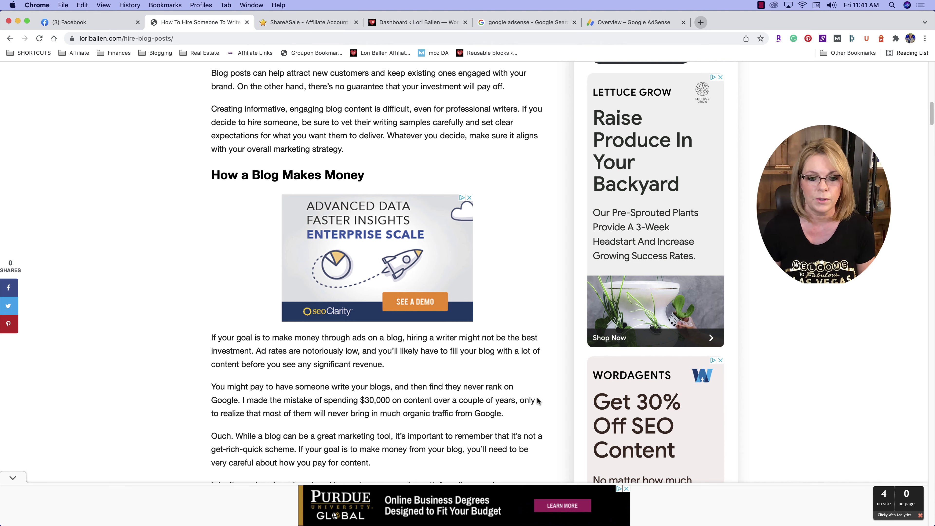
scroll(466, 445, up, 15)
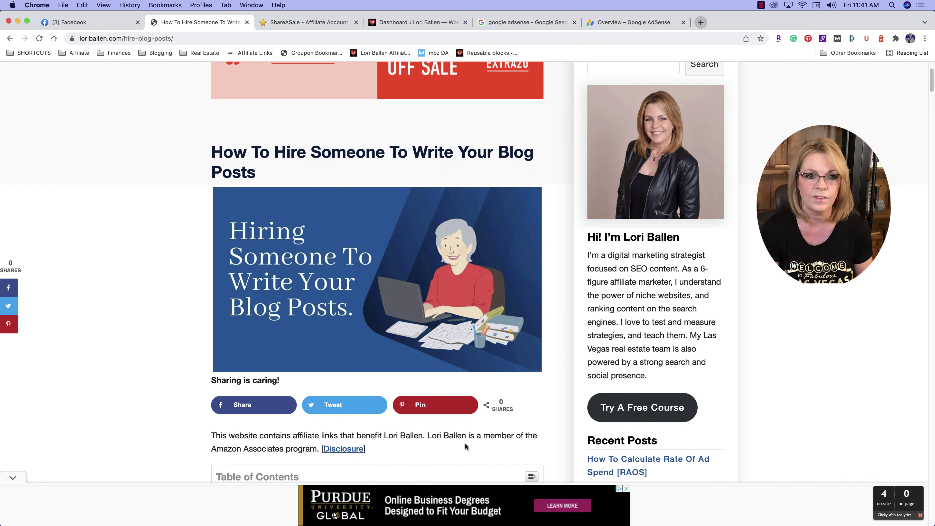
scroll(465, 444, down, 15)
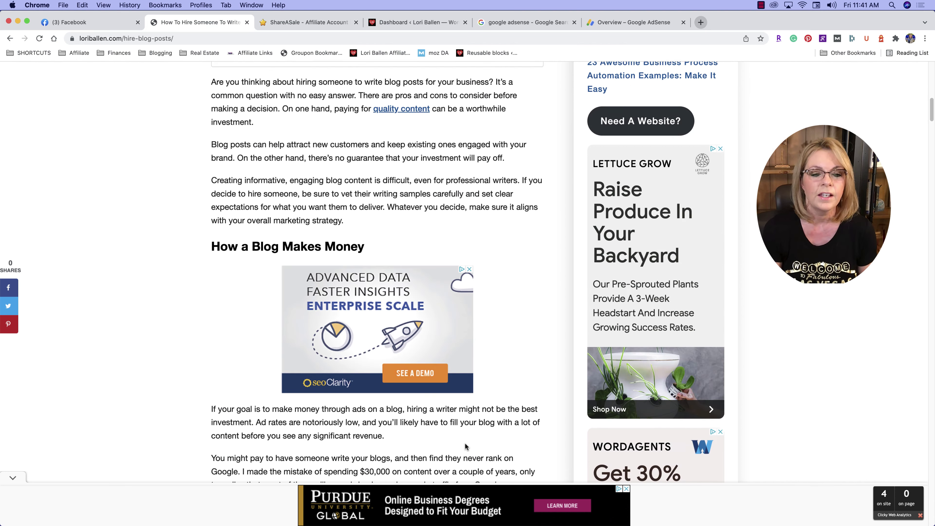
scroll(466, 446, down, 5)
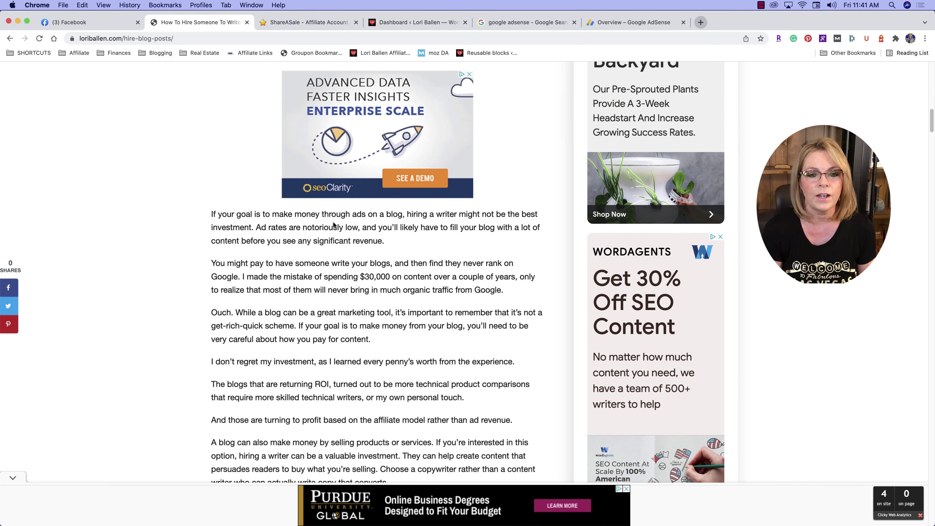
scroll(63, 140, up, 1)
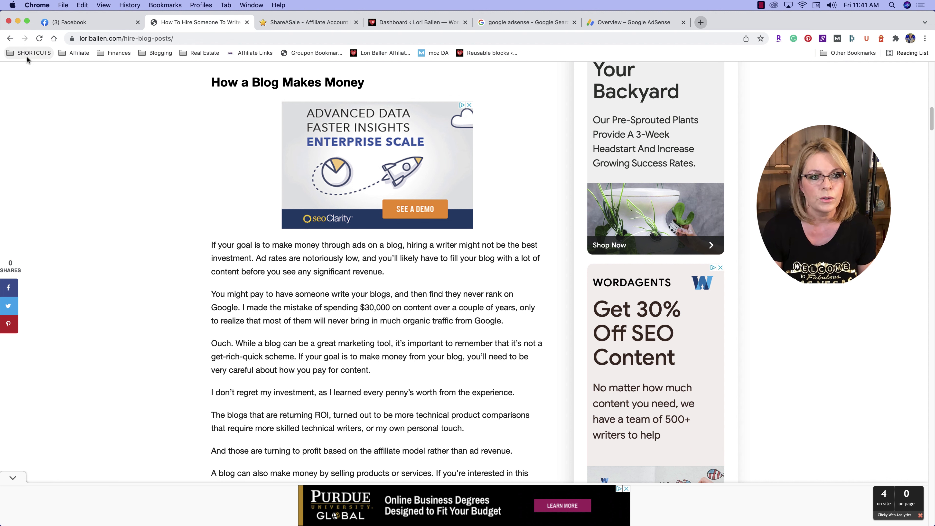
scroll(153, 168, up, 10)
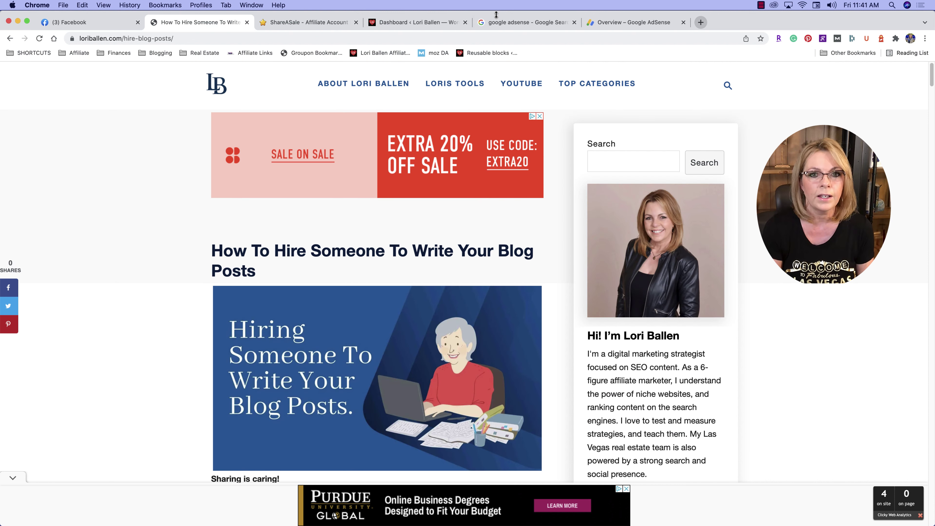
Step: Place the WordPress dashboard directly after the blog post in the browser's tab order and open the Advanced Ads overview page
drag(394, 21, 284, 33)
mouse_move(21, 159)
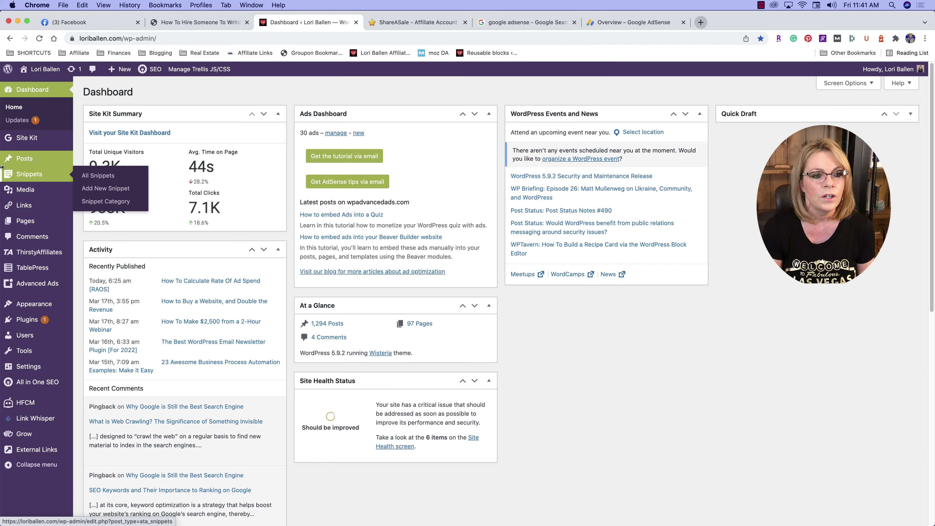
mouse_move(34, 286)
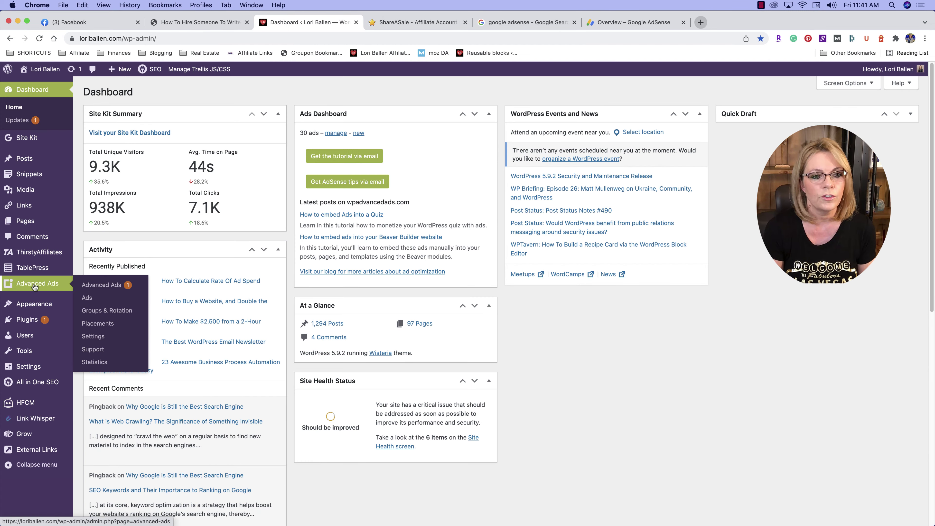
click(102, 287)
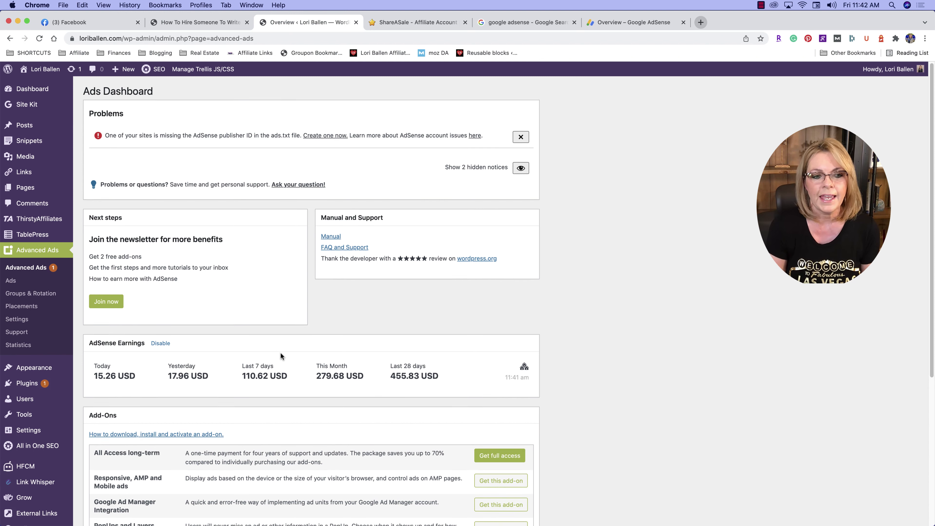
Step: Review the AdSense earnings and add-ons on the Advanced Ads overview page, and open the plugin's list of ads
scroll(282, 352, down, 2)
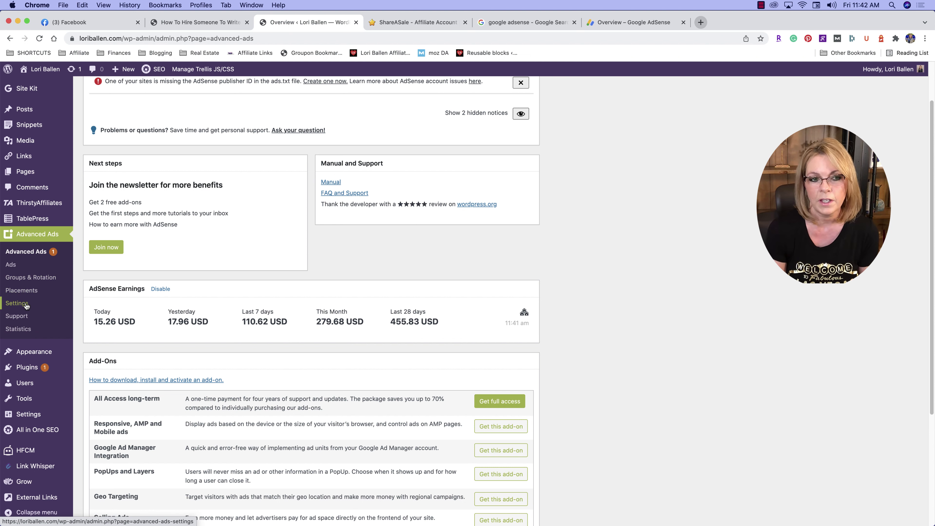
scroll(29, 306, down, 1)
scroll(29, 304, down, 5)
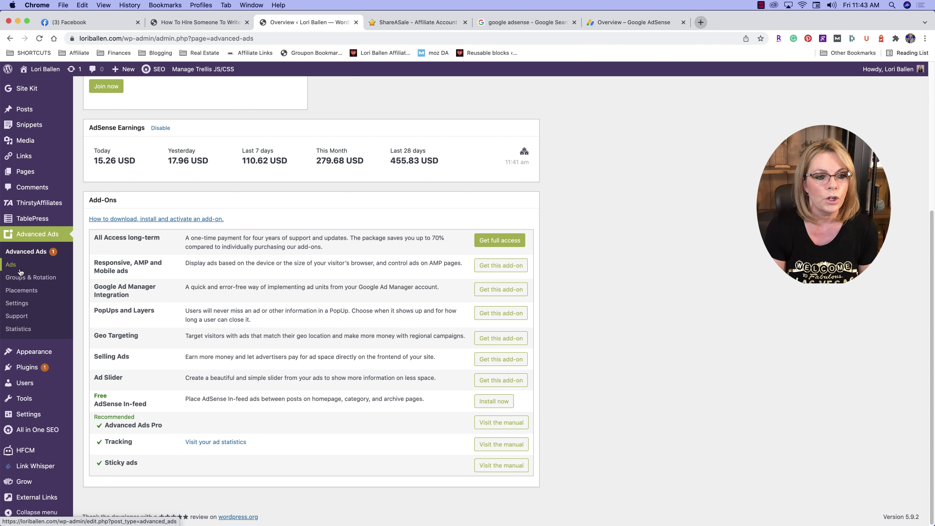
click(12, 265)
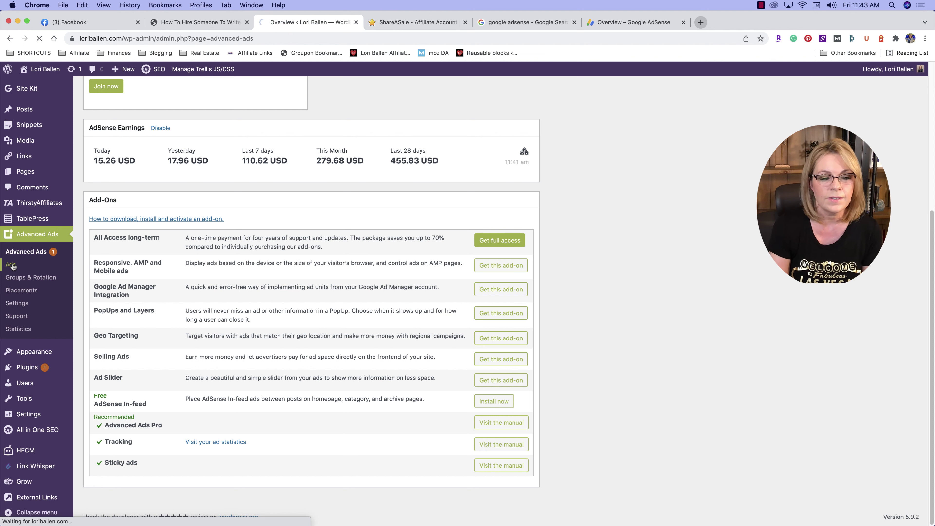
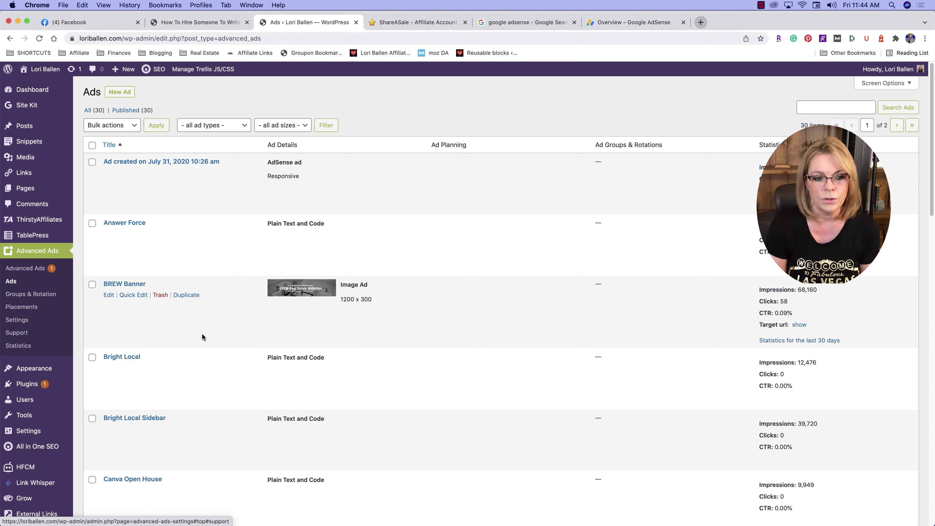
Step: Check the header and footer ads on the blog post, and open the overview by ad unit in Google AdSense
click(207, 23)
scroll(177, 317, down, 1)
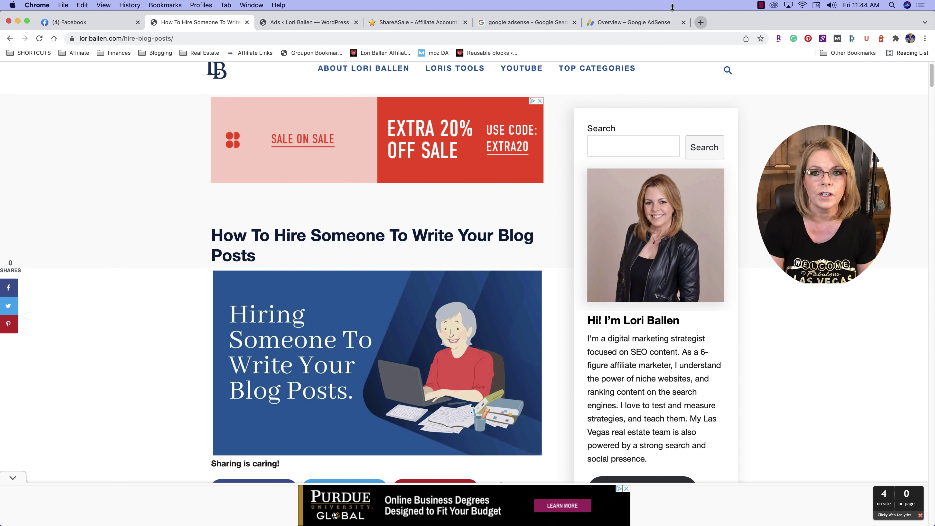
click(631, 21)
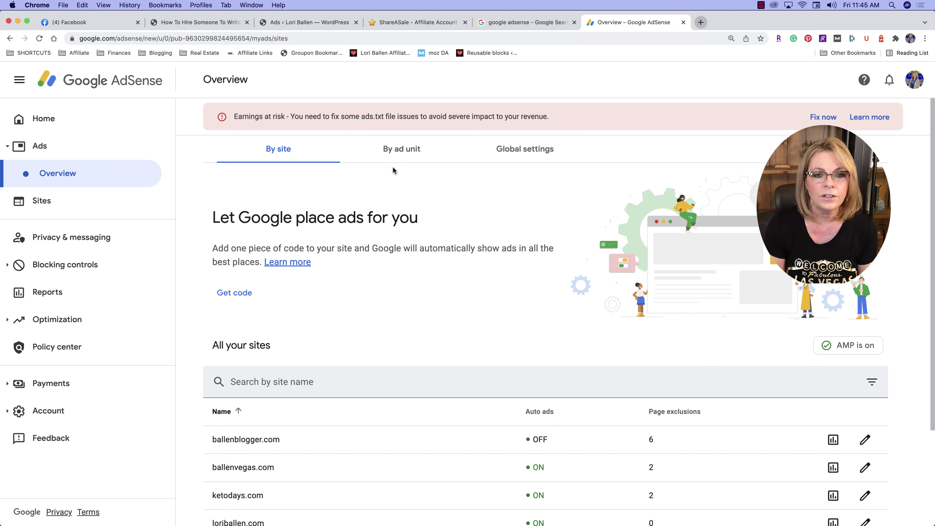
click(419, 154)
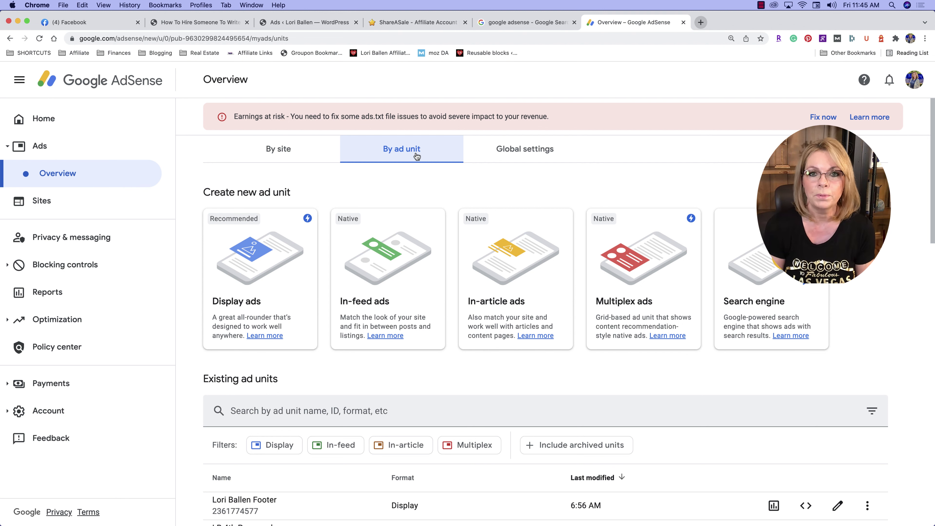
Step: Examine the list of existing AdSense ad units and the formats offered for creating a new ad unit
scroll(583, 328, down, 15)
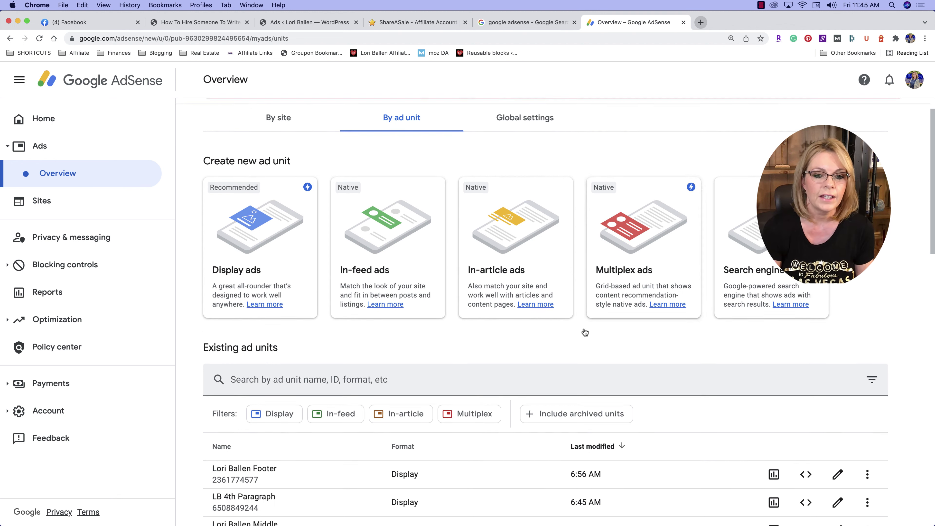
scroll(584, 329, down, 9)
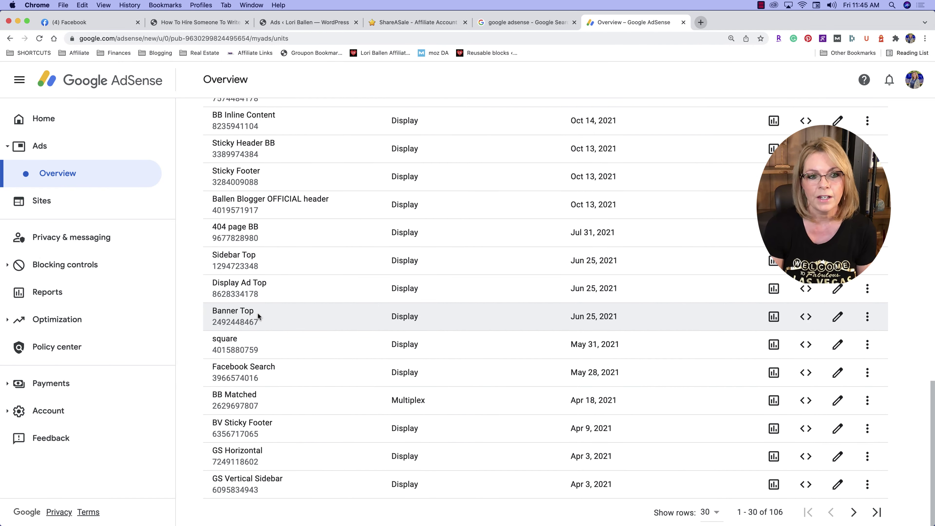
scroll(278, 312, up, 1)
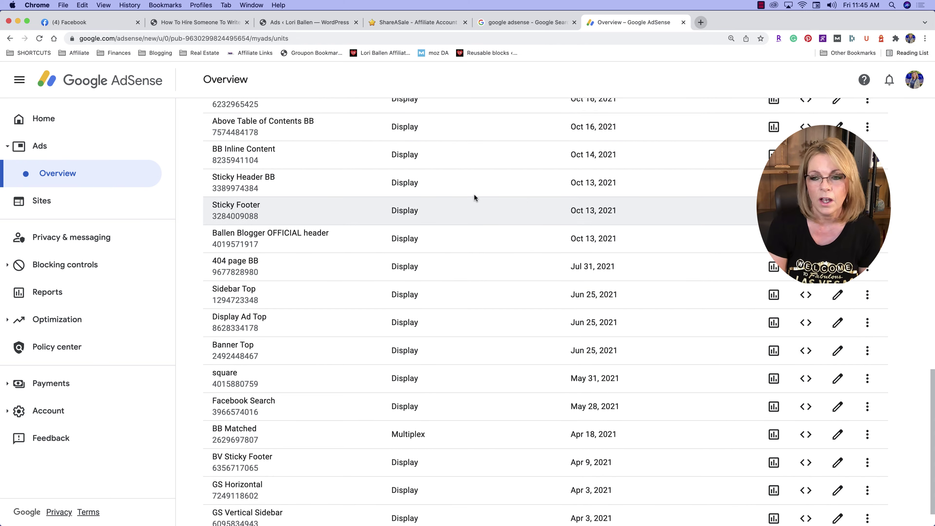
scroll(526, 203, up, 6)
scroll(525, 203, up, 12)
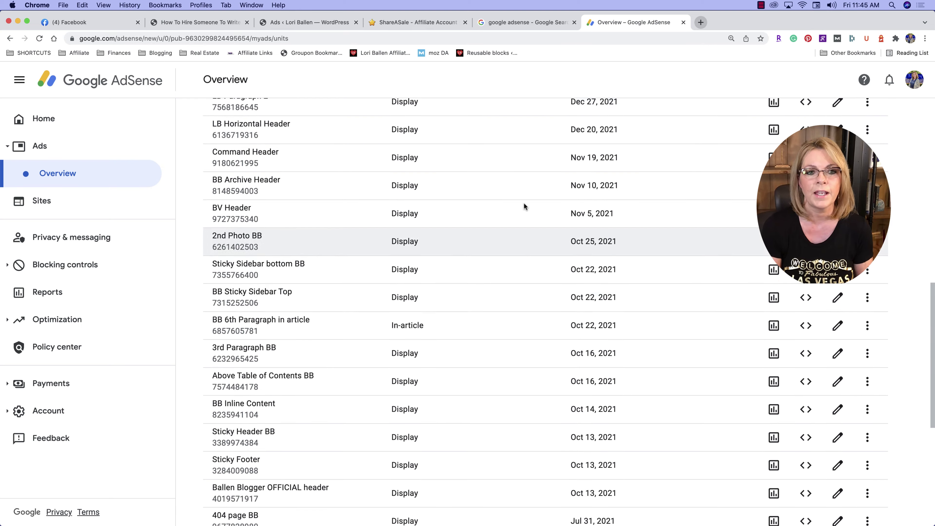
scroll(524, 208, down, 1)
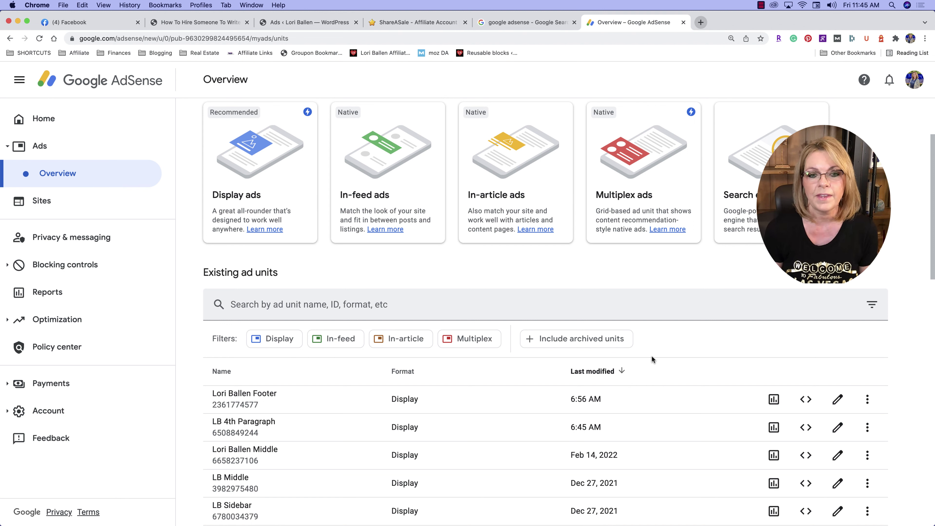
scroll(651, 357, up, 3)
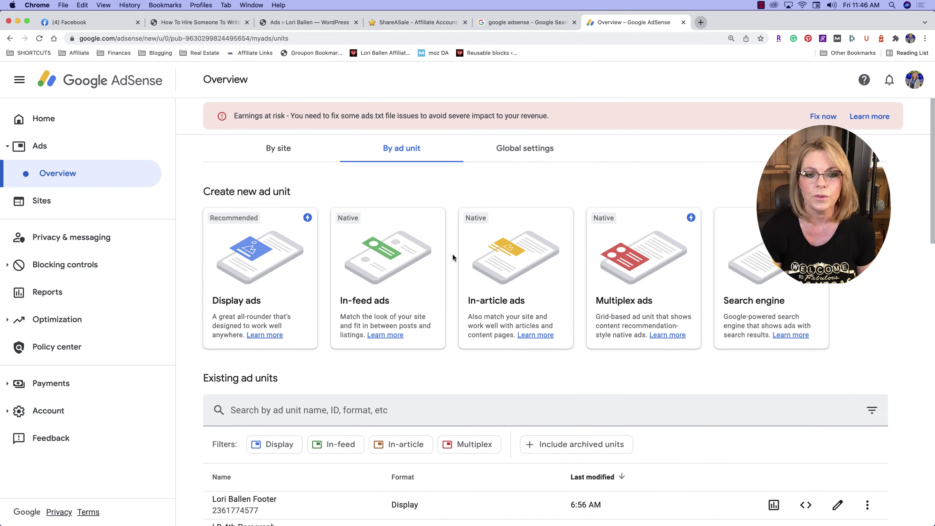
scroll(452, 253, down, 1)
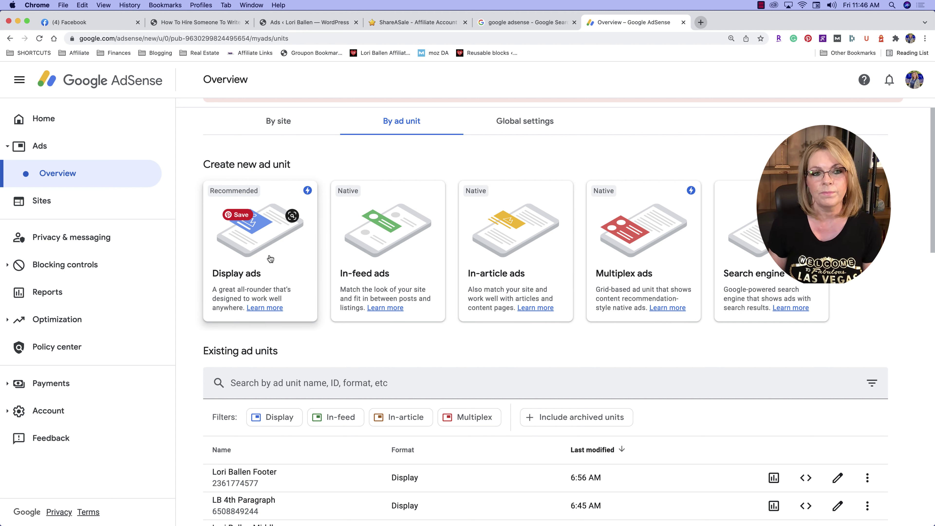
Step: Highlight the blog post's heading "How a Blog Makes Money" and examine the ads beneath it and the following section headings
click(210, 22)
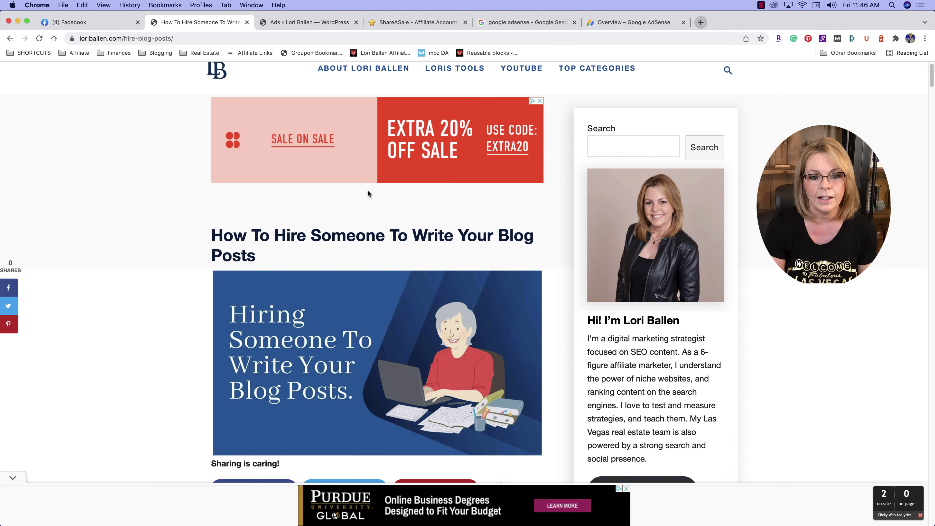
scroll(367, 189, down, 3)
scroll(368, 195, down, 10)
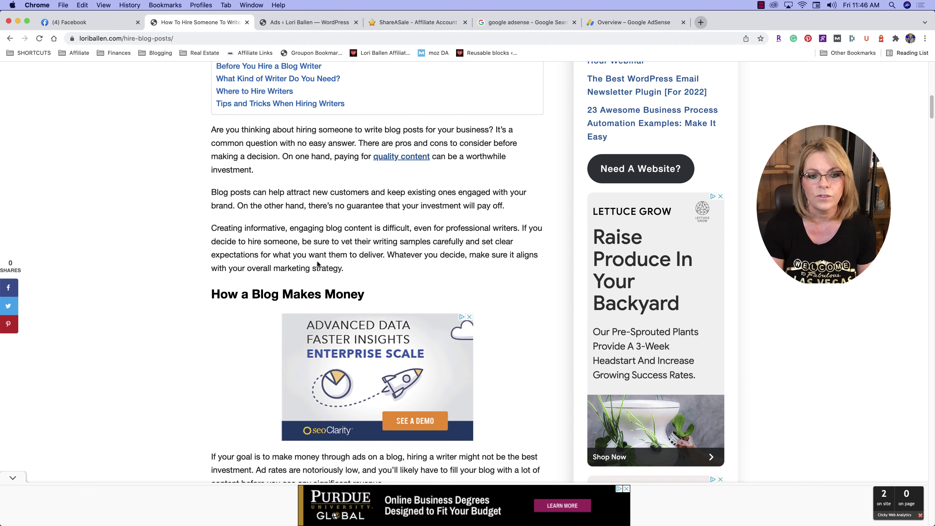
drag(210, 294, 386, 298)
scroll(385, 295, down, 1)
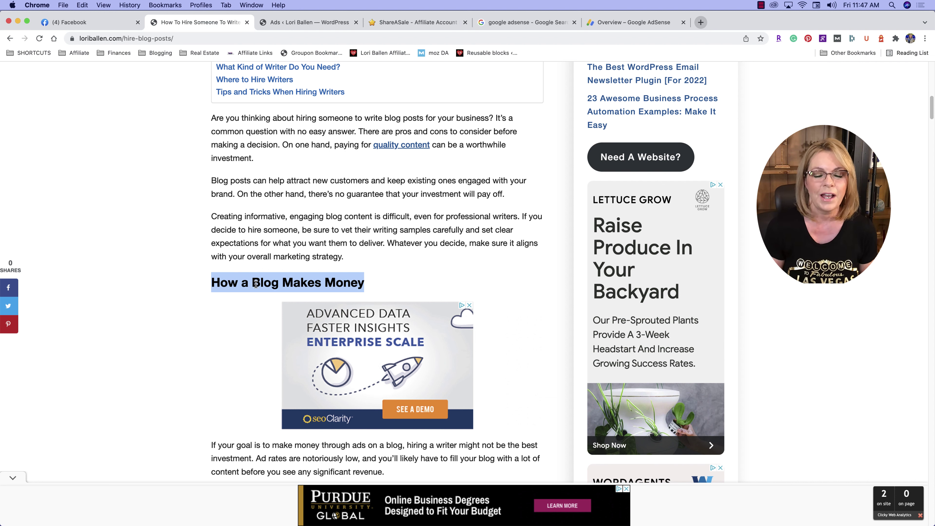
scroll(221, 249, down, 3)
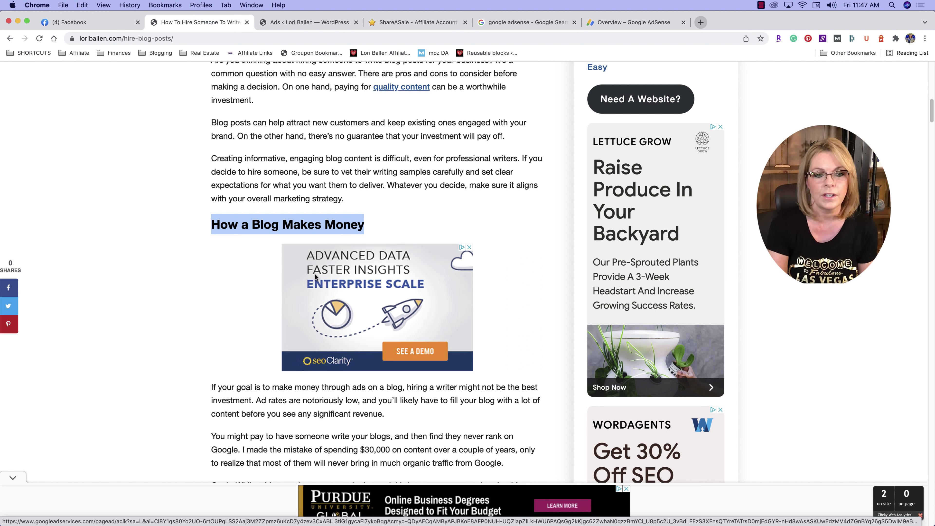
scroll(370, 221, down, 10)
scroll(367, 231, down, 6)
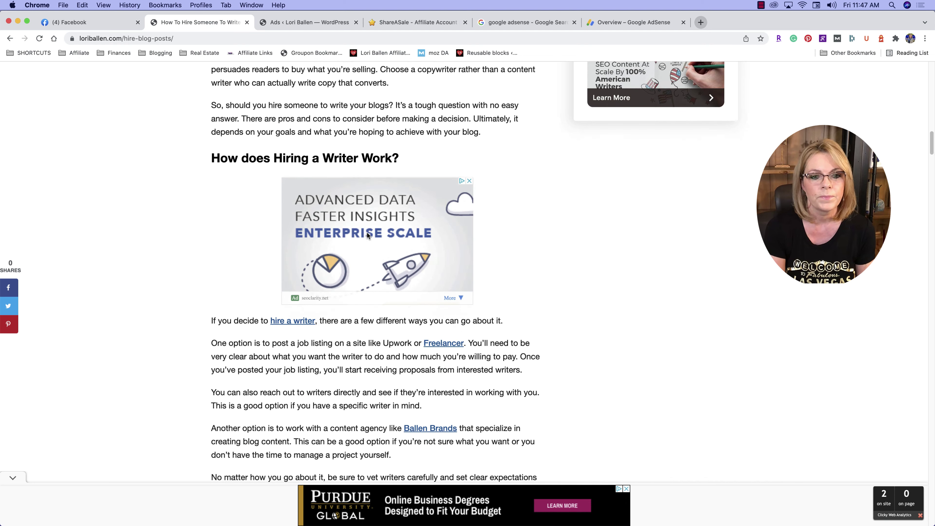
scroll(410, 151, down, 10)
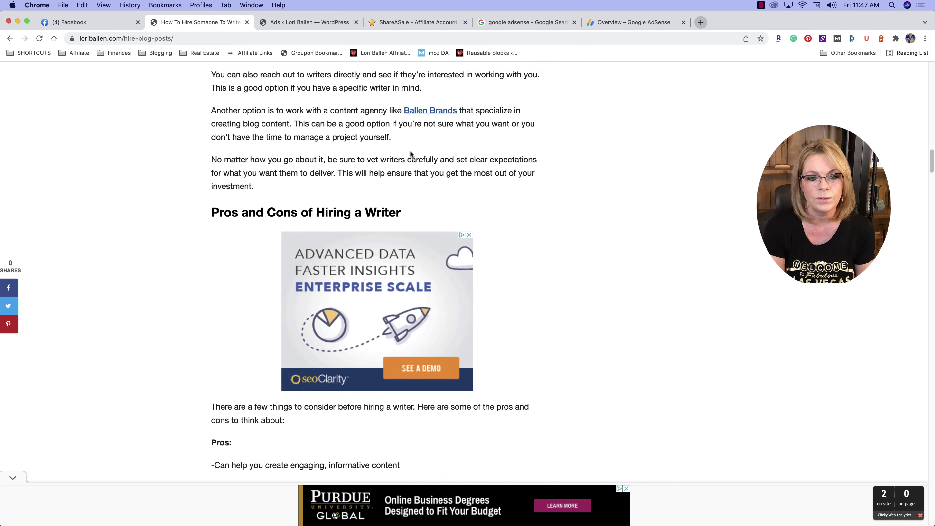
scroll(428, 162, down, 20)
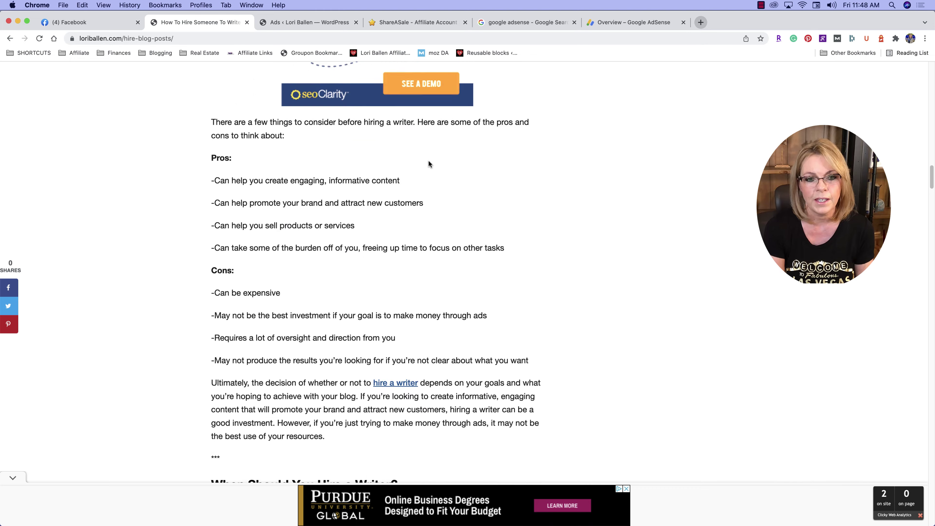
scroll(378, 154, down, 6)
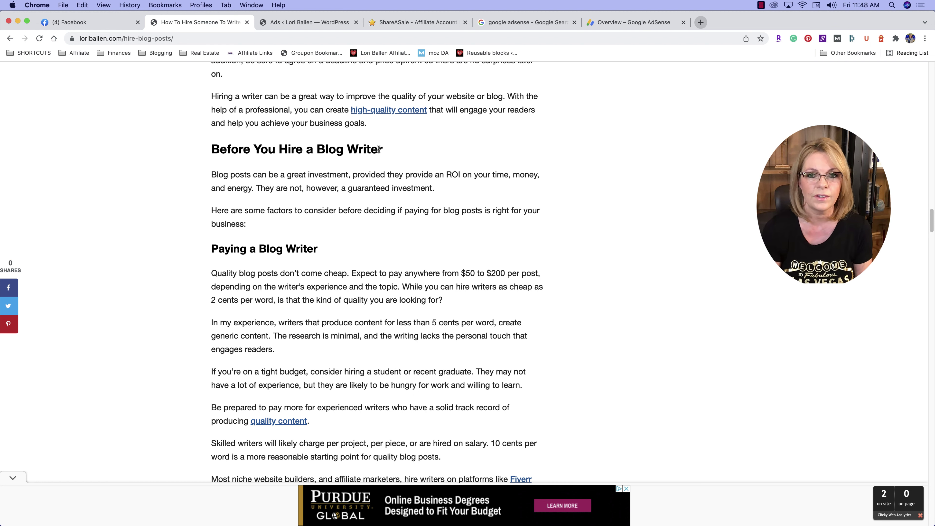
Step: In Google AdSense, create a responsive display ad unit named "LB Paragraph 5", previewing it in the horizontal shape
click(621, 22)
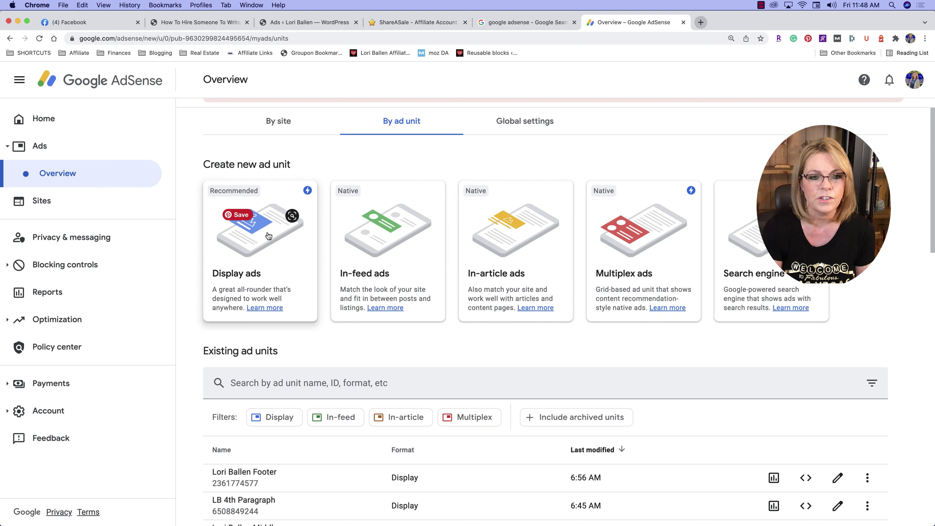
click(260, 240)
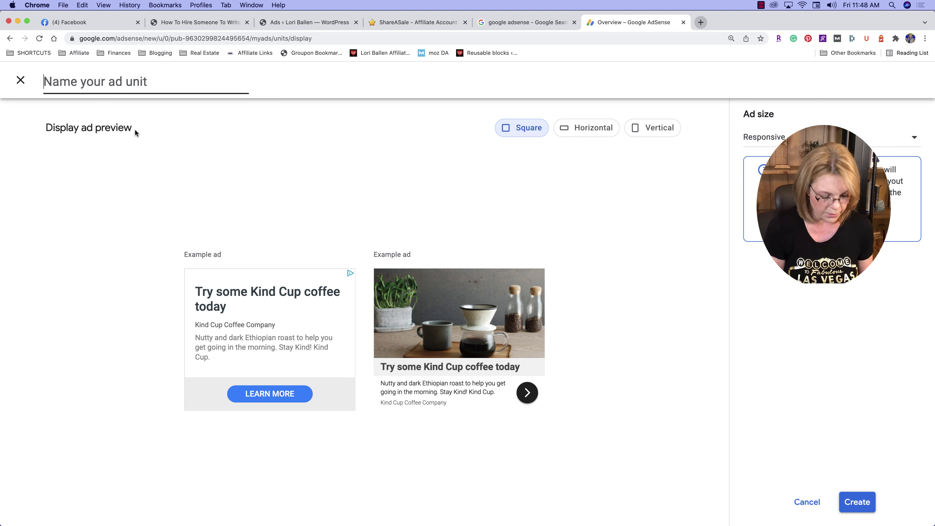
text(Paragraph 5)
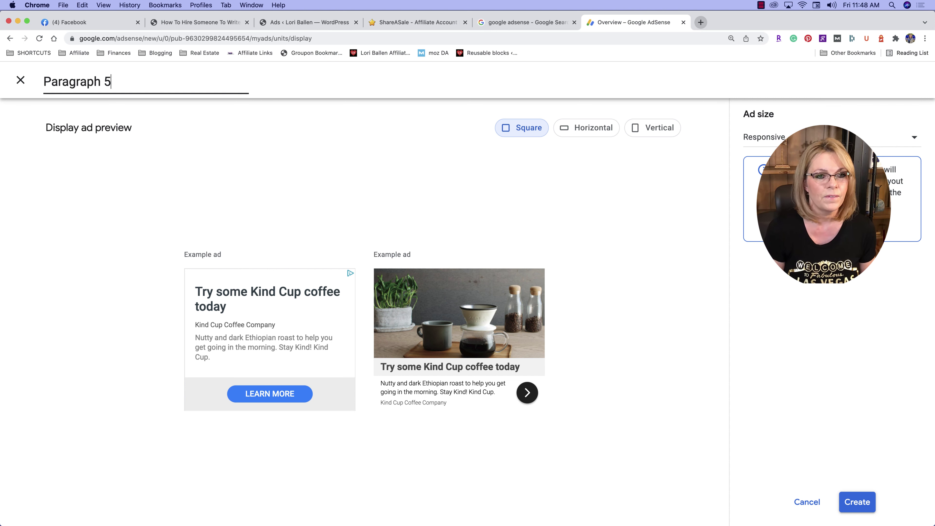
click(44, 81)
text(LB)
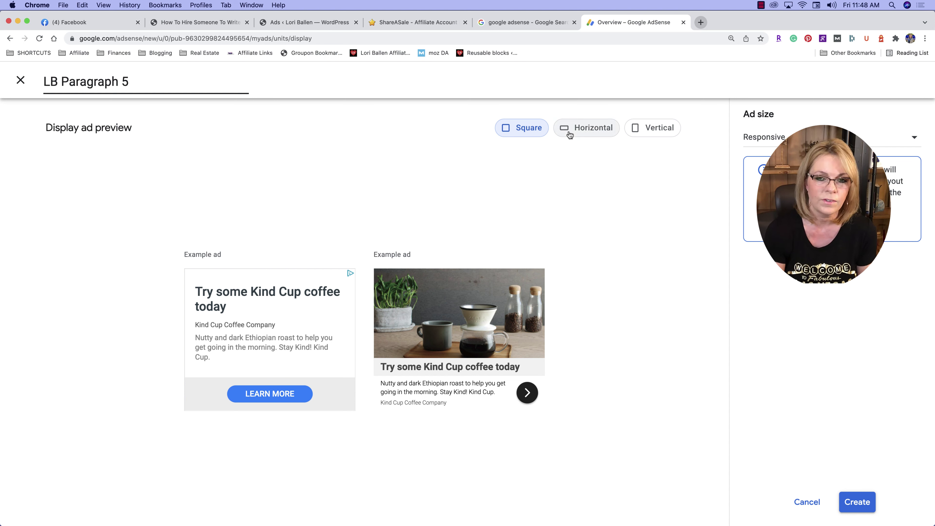
click(582, 132)
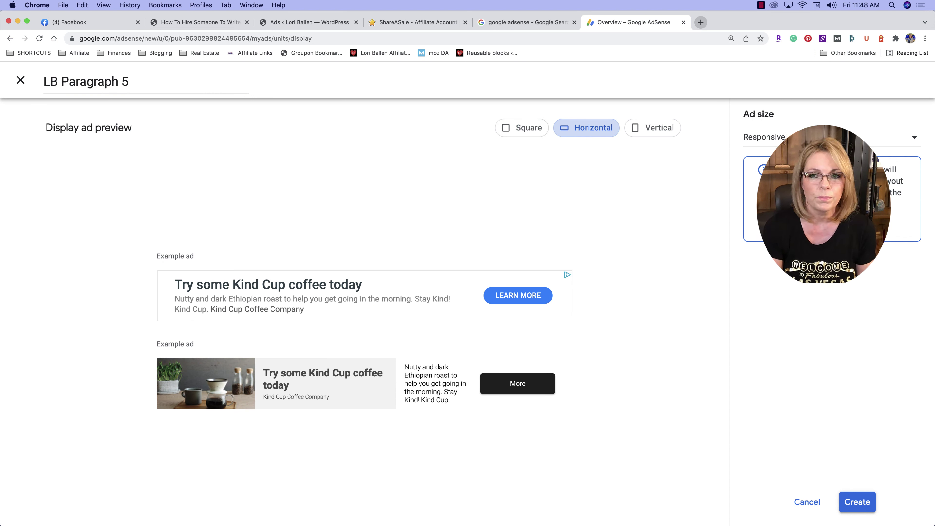
click(859, 503)
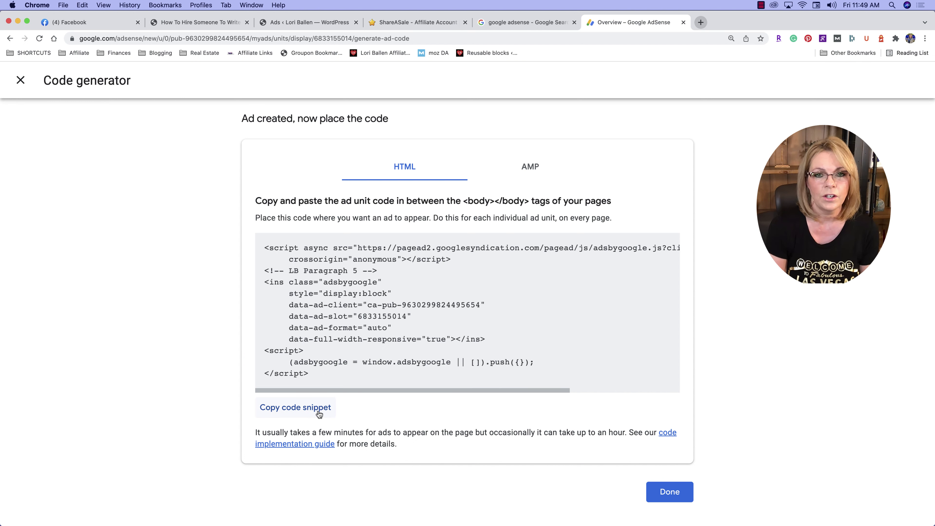
Step: In the WordPress dashboard, start a new ad titled "Paragraph 5" of type AdSense ad and refresh its list of ad units
click(312, 21)
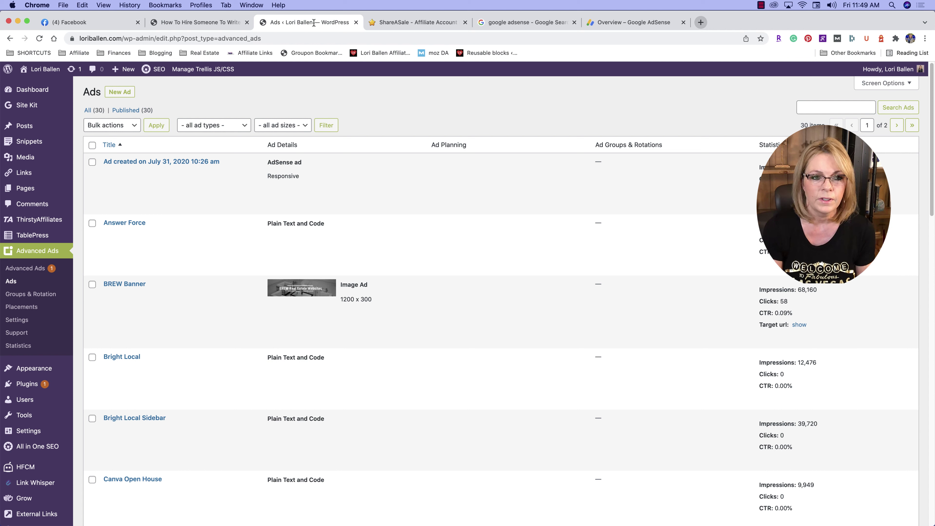
click(117, 97)
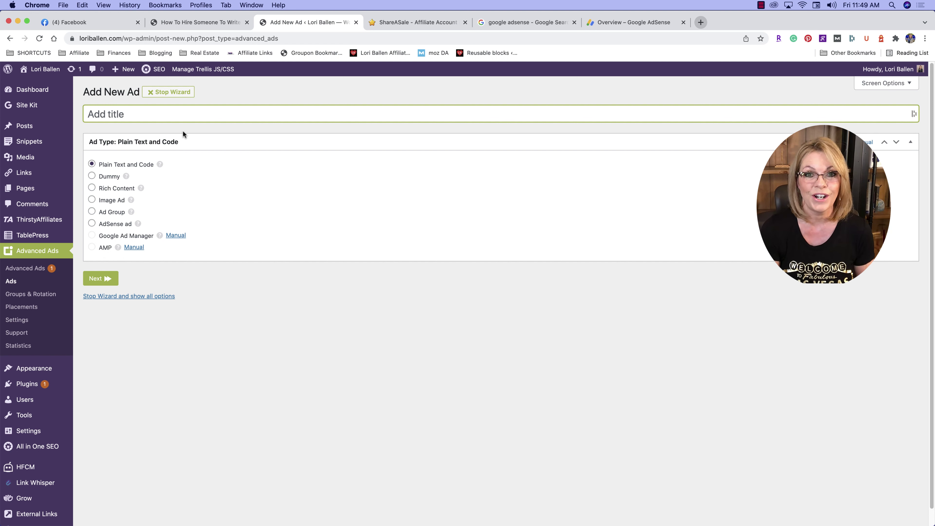
text(Paragrap)
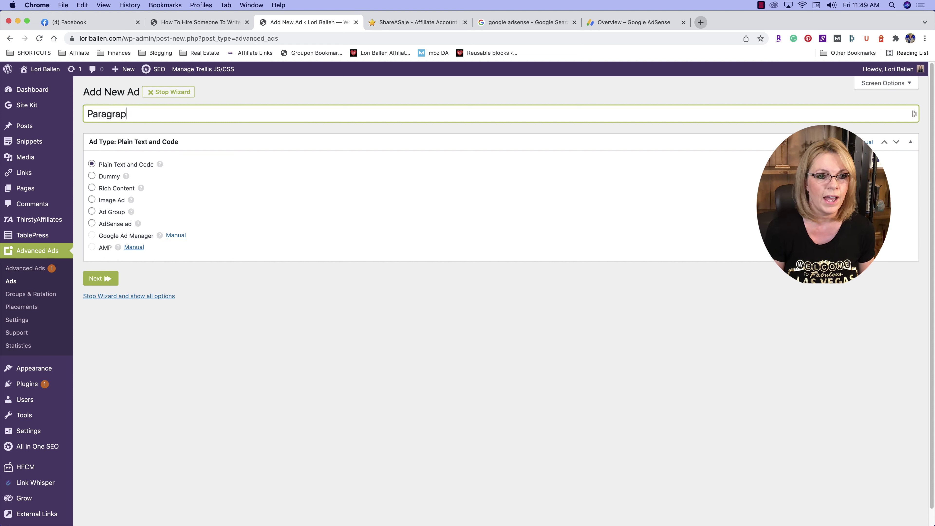
text(h 5)
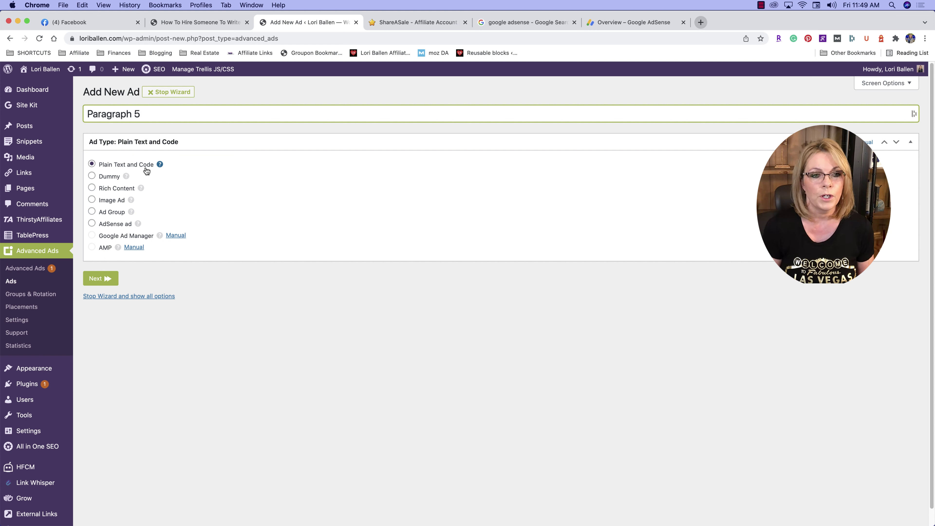
mouse_move(141, 188)
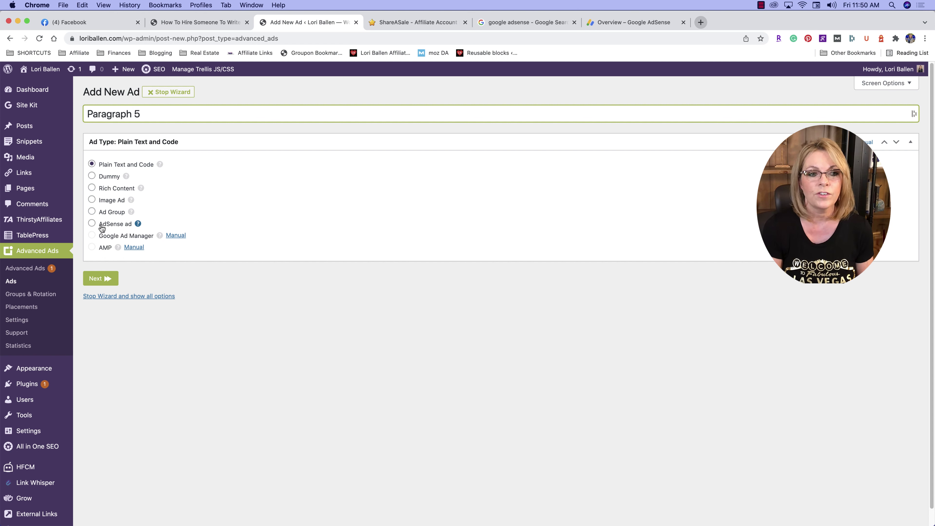
click(92, 224)
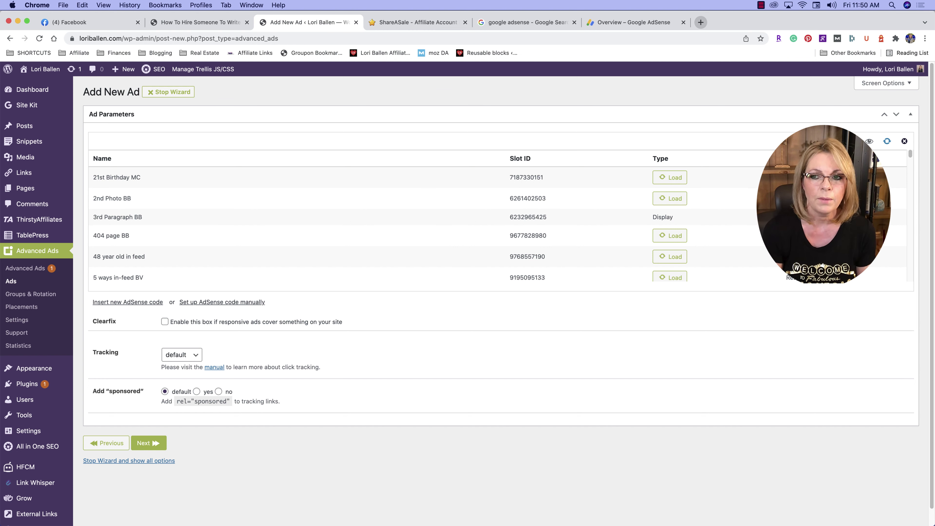
click(887, 142)
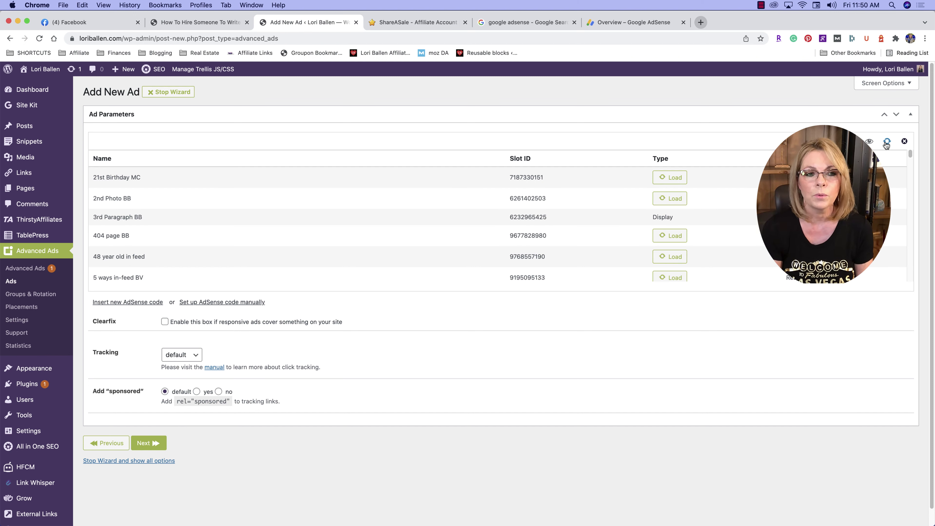
Step: Choose the "LB Paragraph 5" AdSense unit for the new ad and save the ad without display or visitor conditions
scroll(201, 226, down, 15)
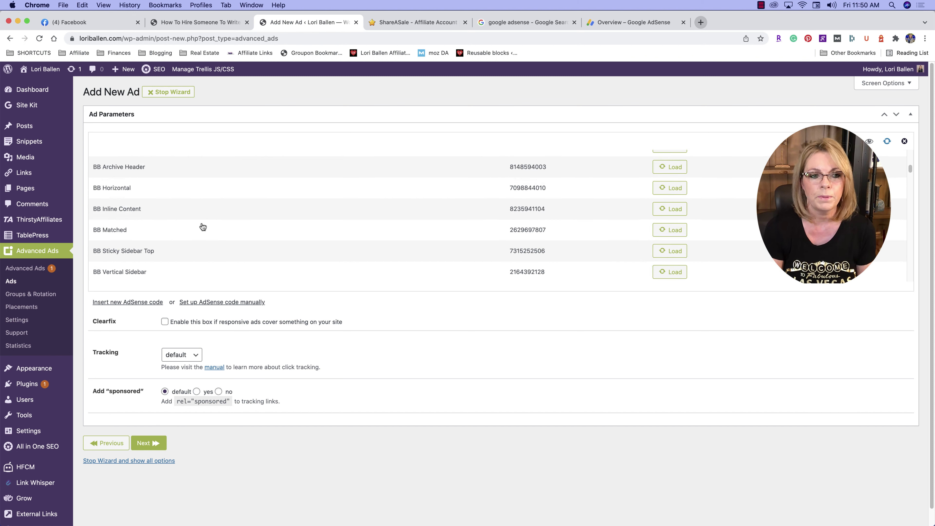
scroll(205, 227, down, 15)
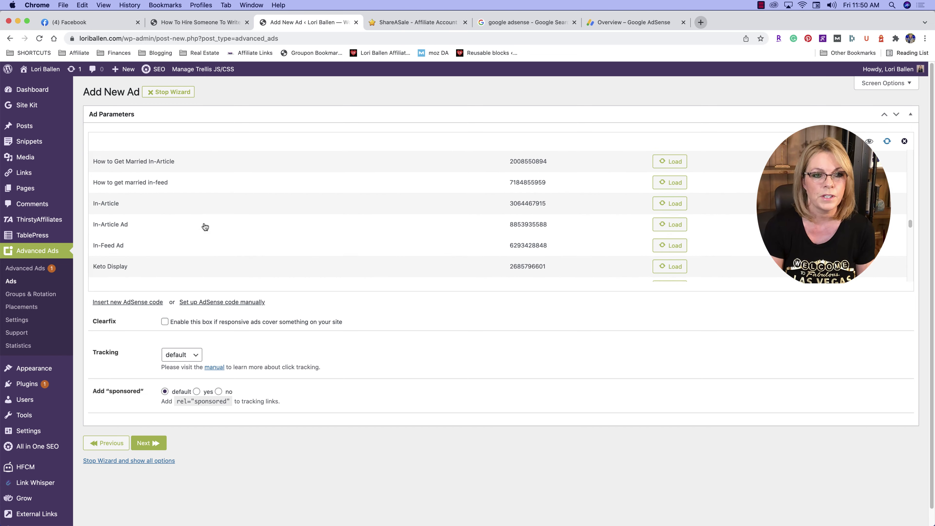
scroll(122, 211, down, 3)
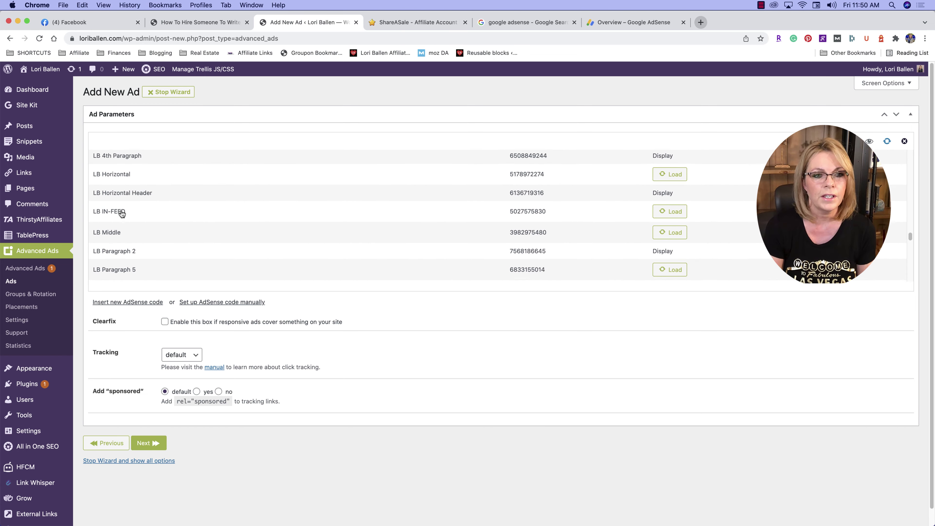
scroll(124, 215, down, 3)
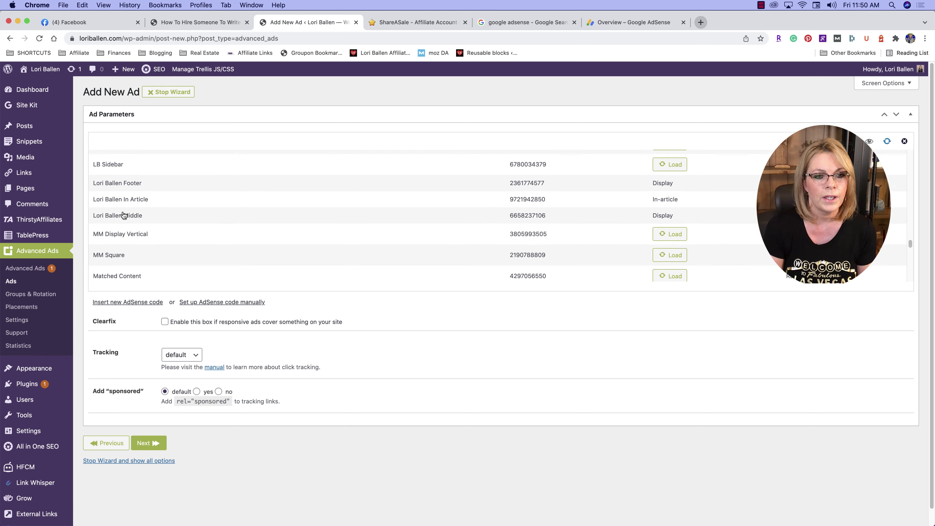
scroll(124, 212, up, 1)
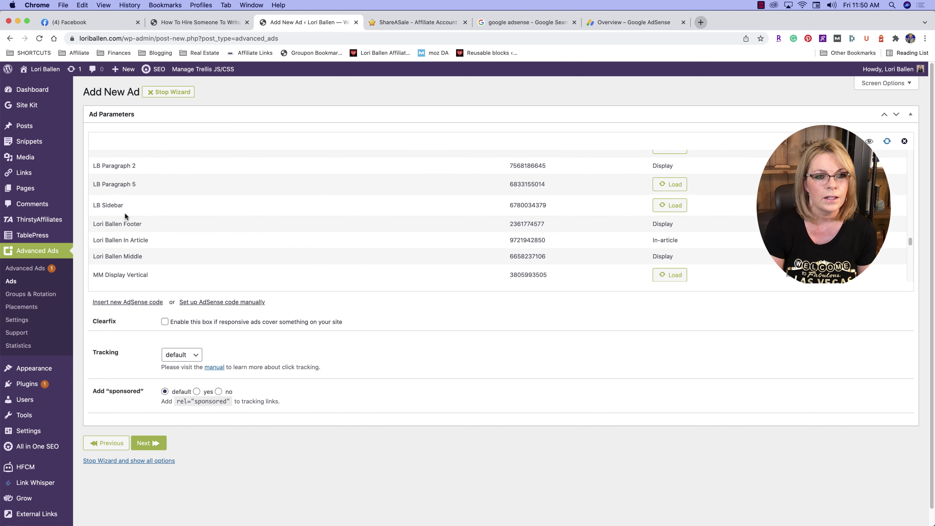
click(116, 188)
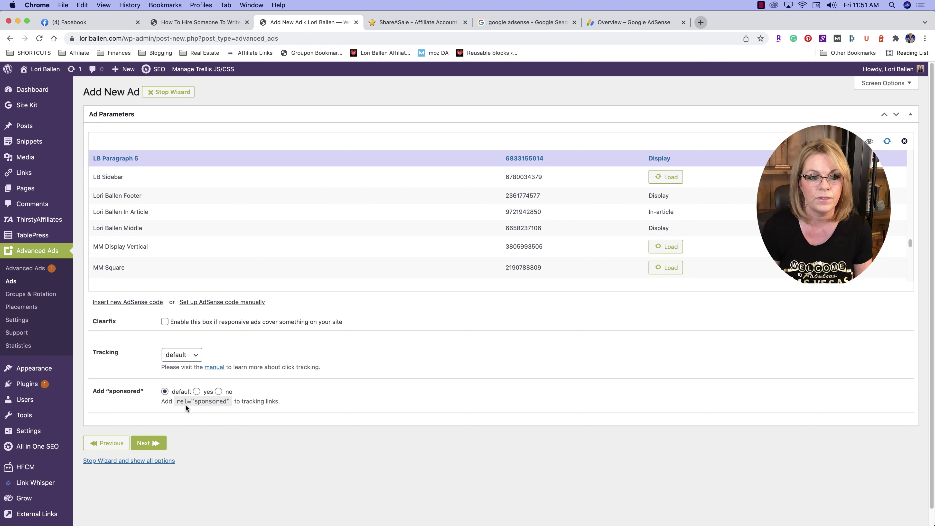
click(148, 443)
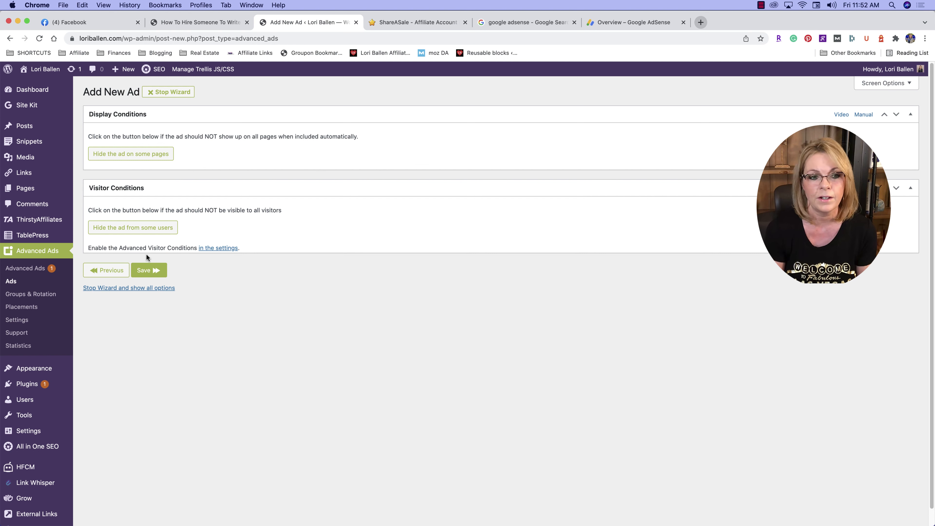
click(149, 276)
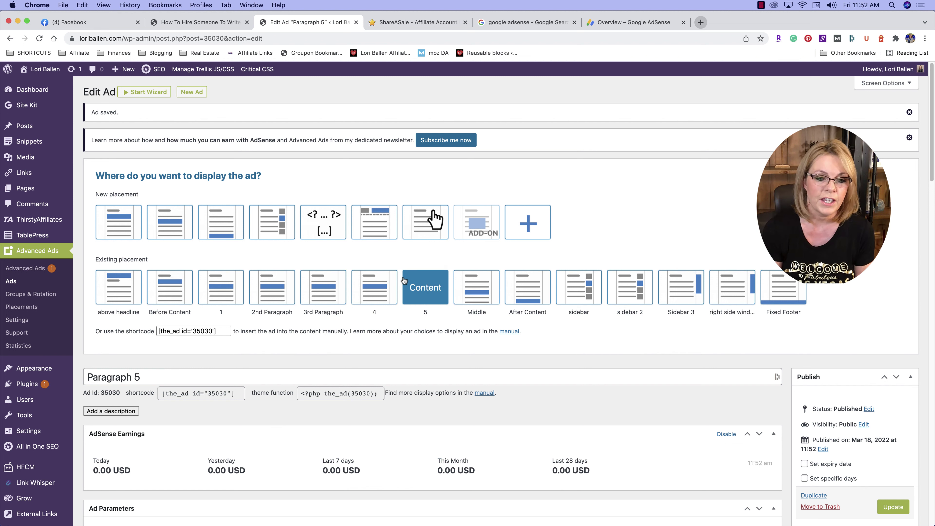
Step: Review the Paragraph 5 ad's placement choices and AdSense earnings, and update the ad
scroll(404, 282, down, 3)
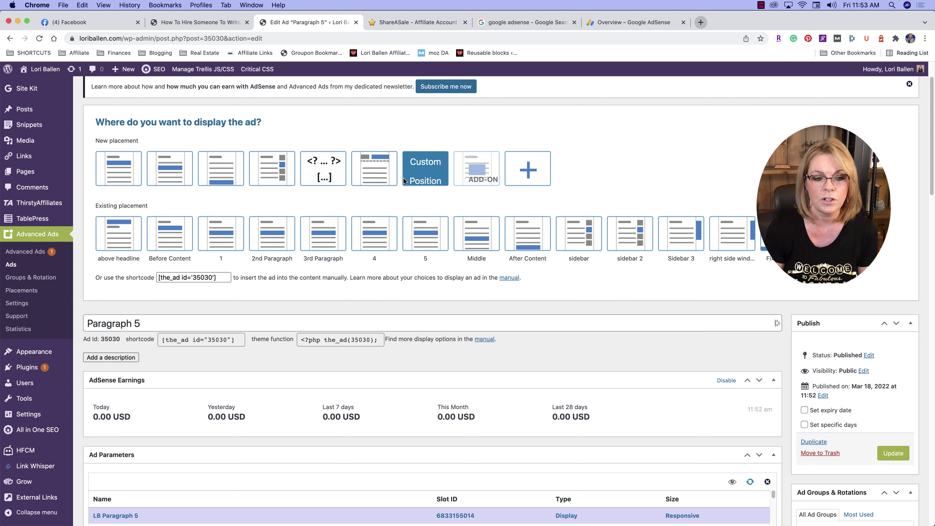
scroll(403, 179, down, 1)
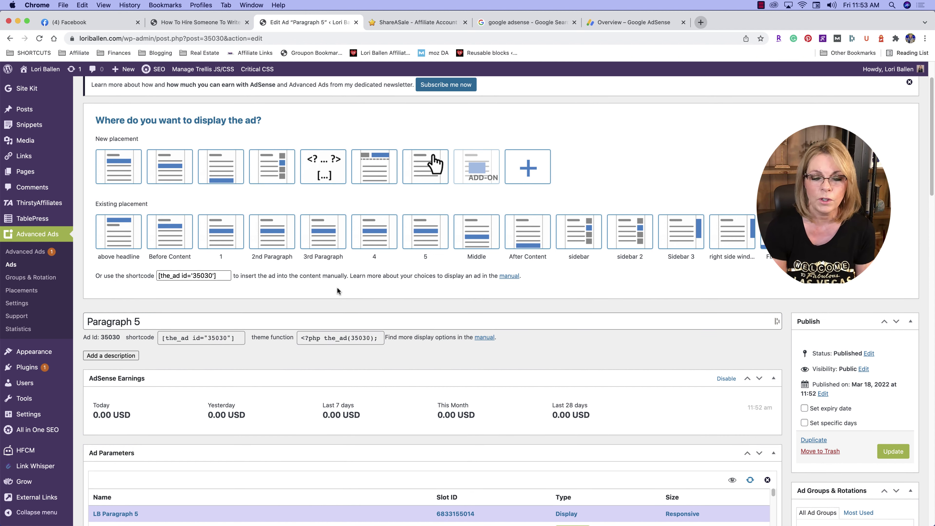
drag(91, 415, 431, 387)
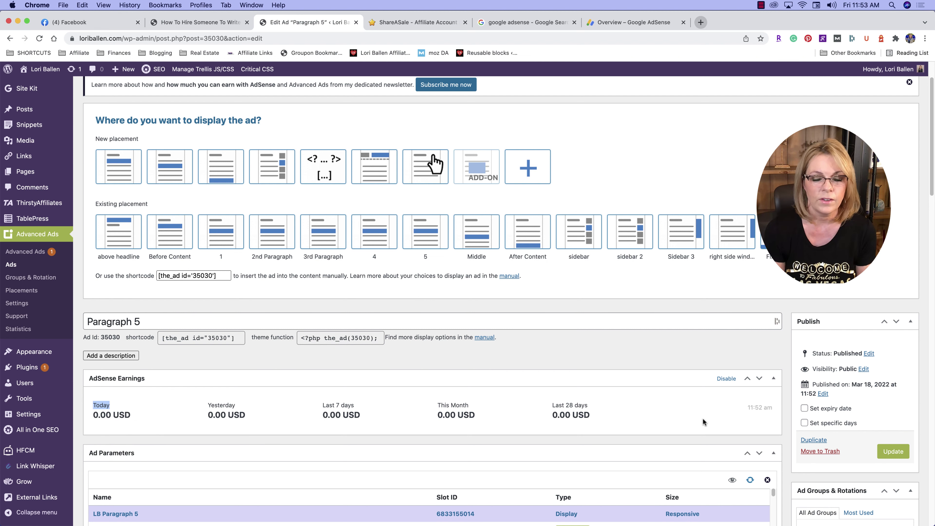
scroll(774, 424, down, 2)
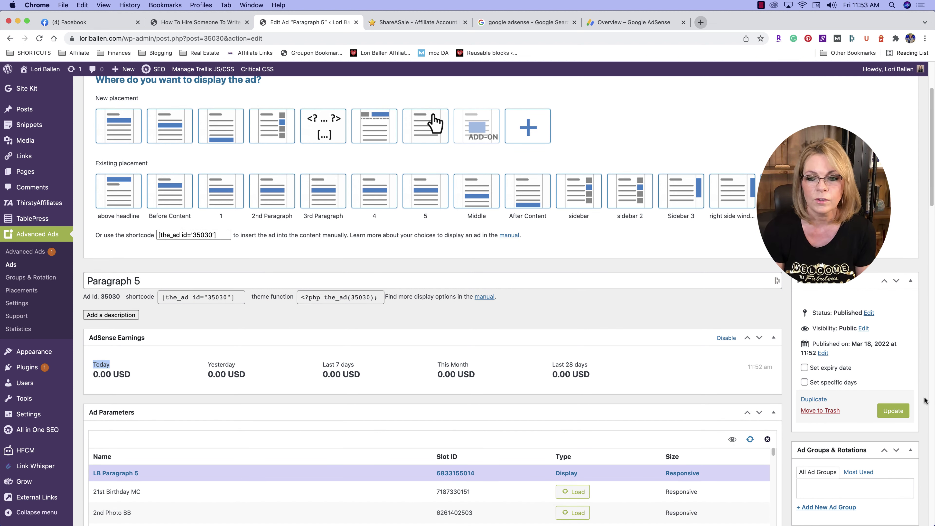
click(905, 411)
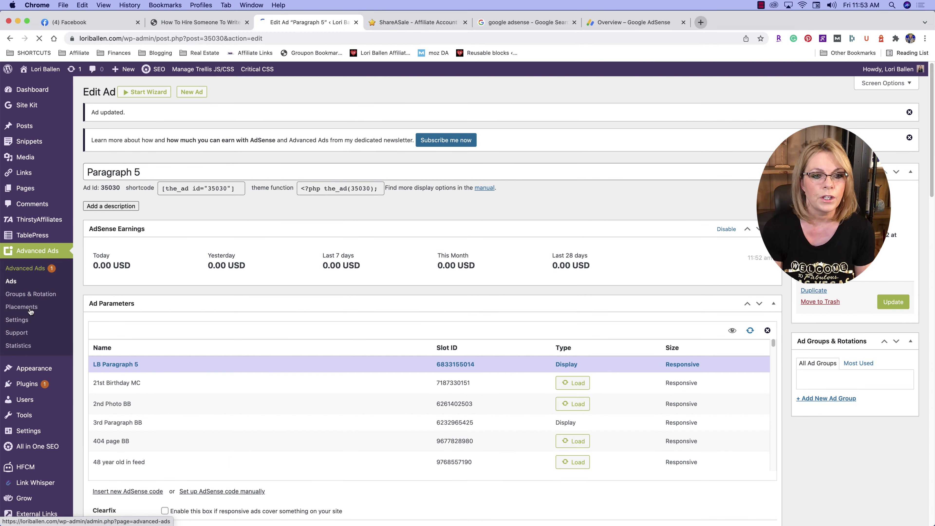
Step: In the Advanced Ads placements, assign the "SEMrush Banner" ad to the "above headline" placement
click(22, 308)
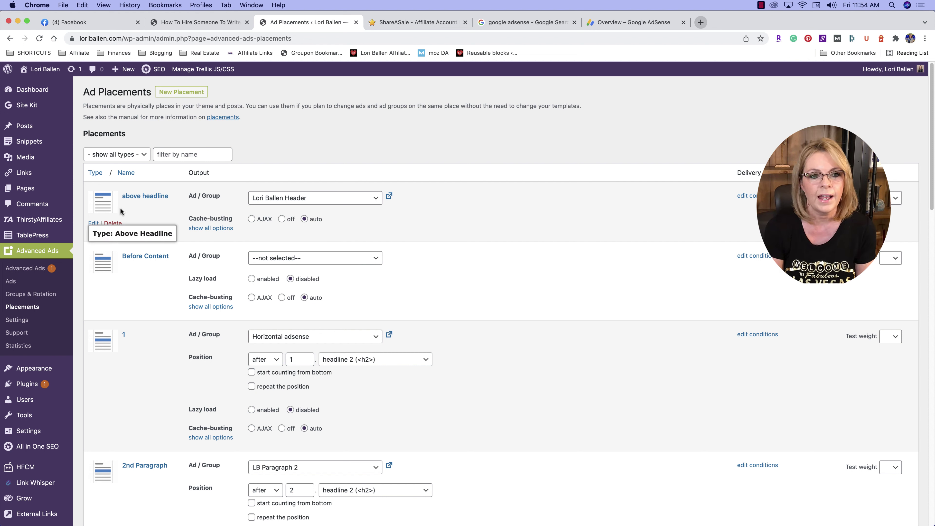
click(289, 201)
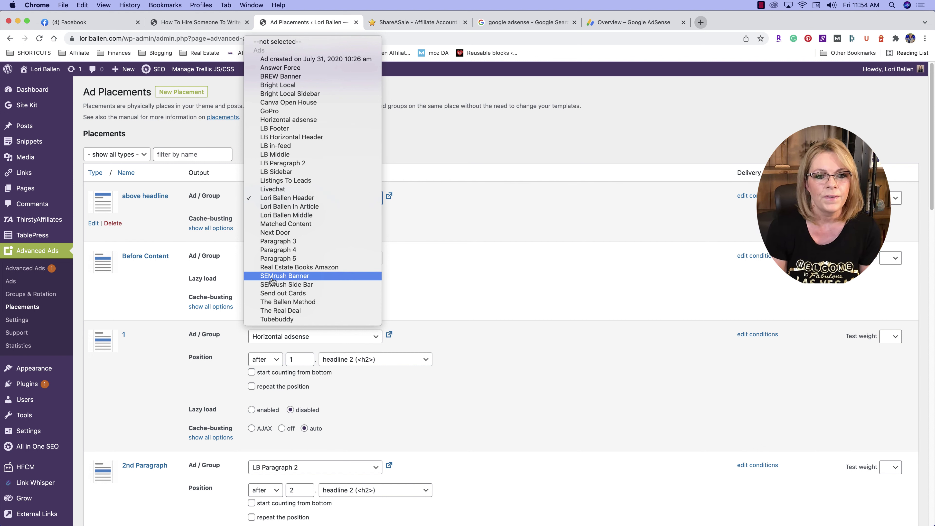
click(308, 279)
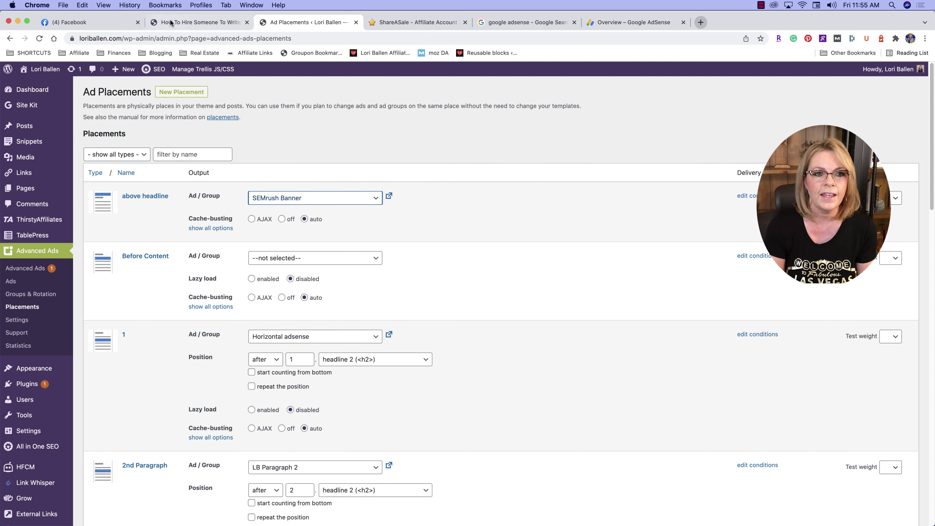
Step: Look over the live blog post on hiring a writer to see where the ad above the headline appears
click(198, 22)
scroll(313, 192, down, 15)
scroll(312, 192, up, 15)
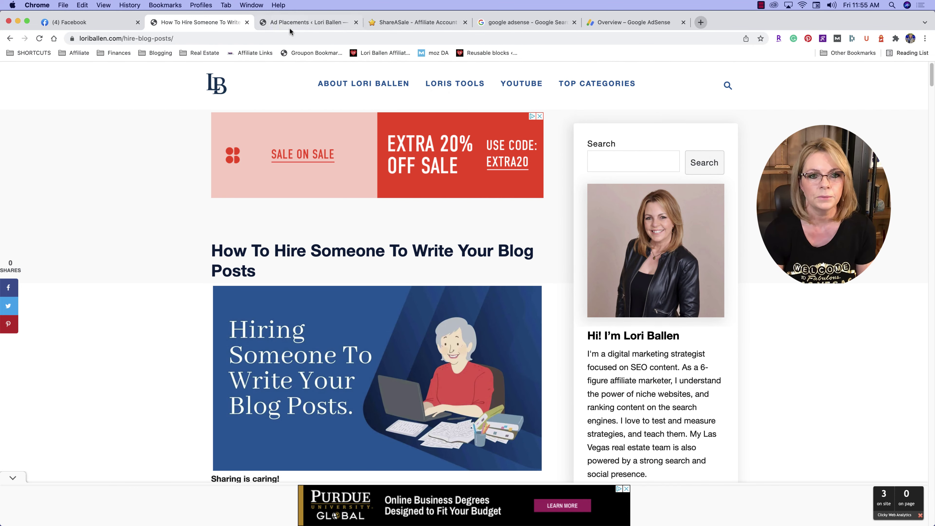
Step: Back in the ad placements, assign the "Paragraph 5" ad to placement "5" and save the placements
click(294, 23)
scroll(198, 325, down, 10)
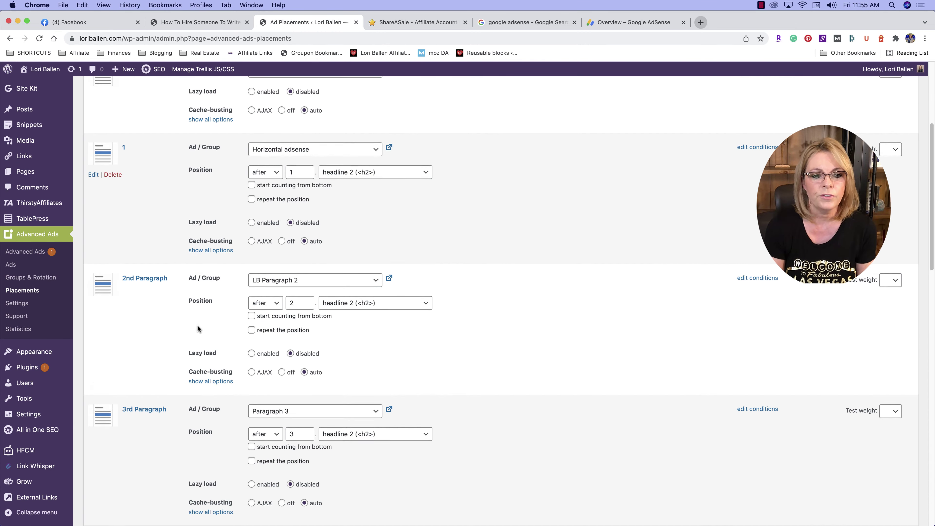
scroll(195, 323, down, 7)
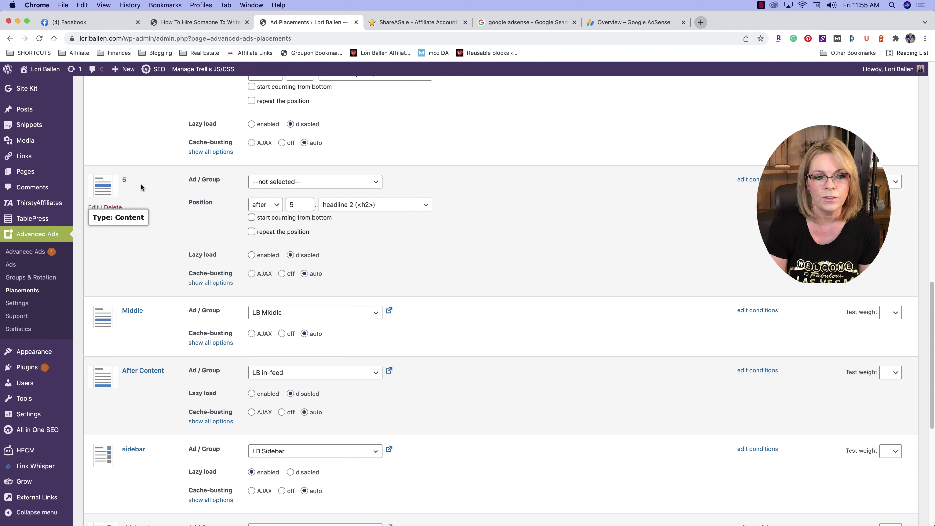
click(332, 187)
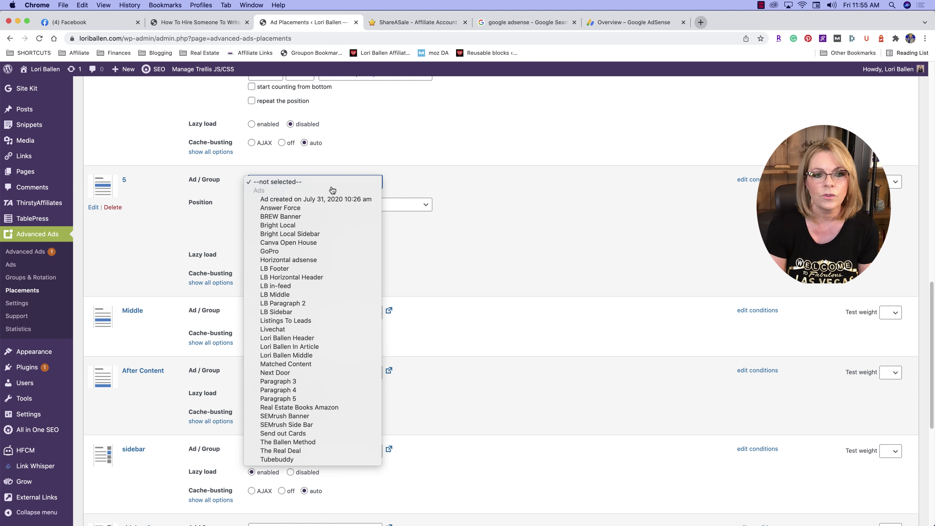
click(336, 399)
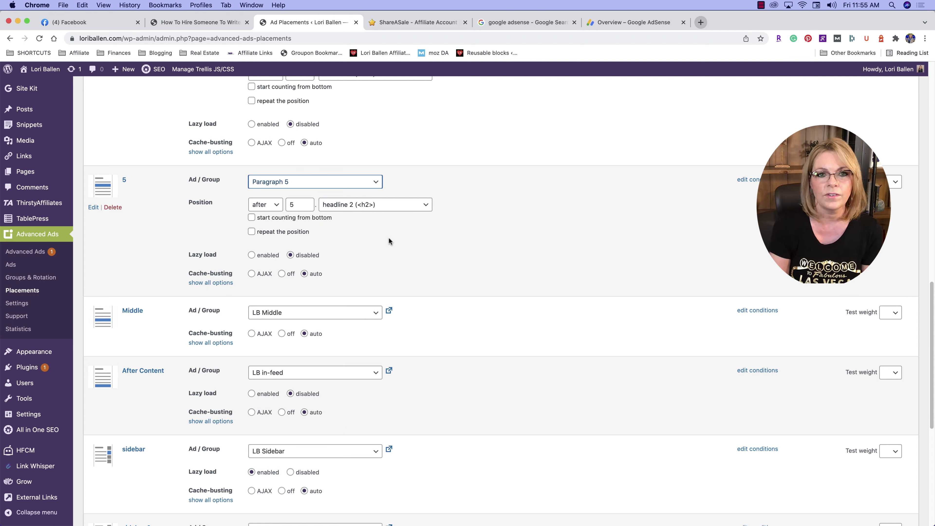
scroll(361, 240, down, 8)
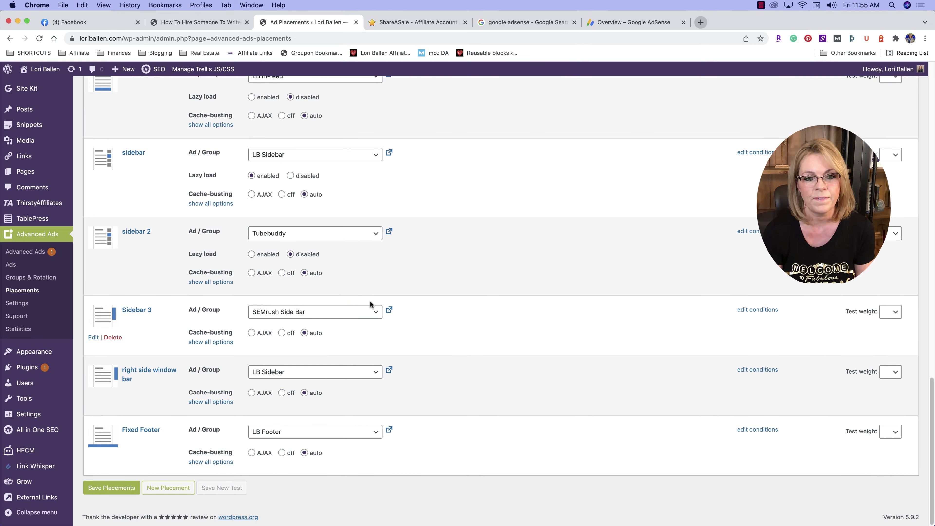
click(106, 492)
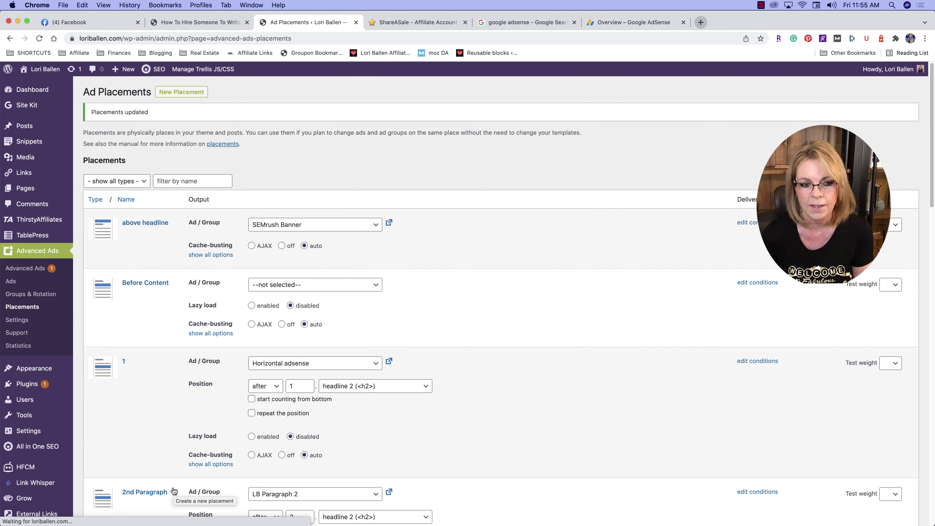
Step: Examine the element types offered for the 2nd Paragraph placement's position and try its repeat-the-position option on and off
scroll(103, 239, down, 4)
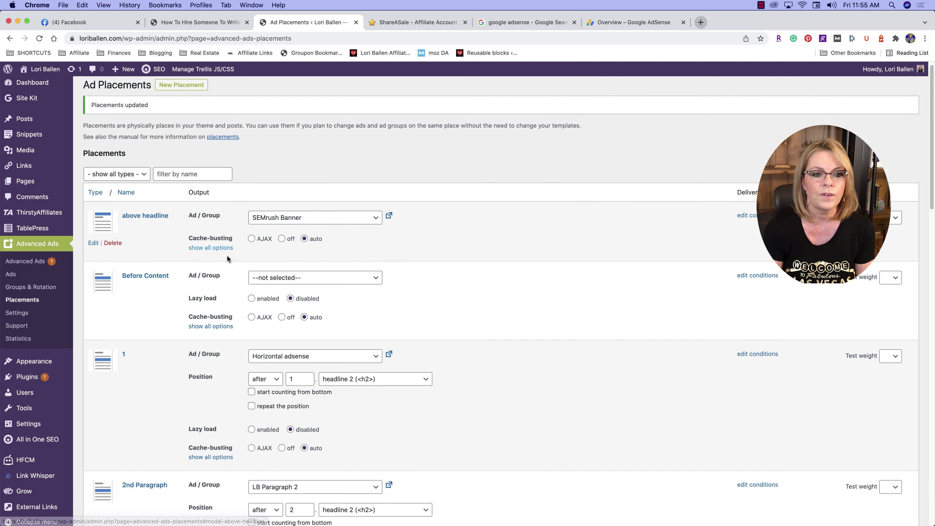
scroll(226, 271, up, 4)
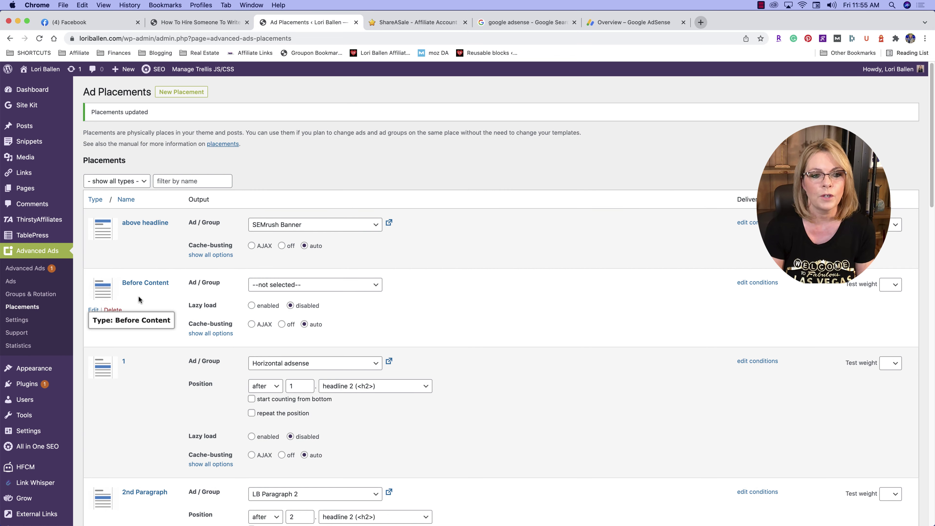
scroll(139, 294, down, 5)
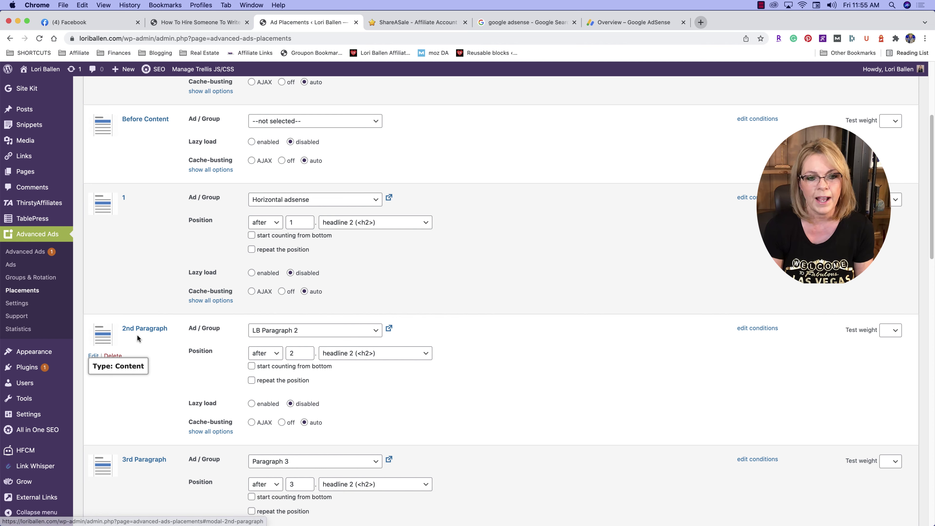
scroll(192, 339, down, 1)
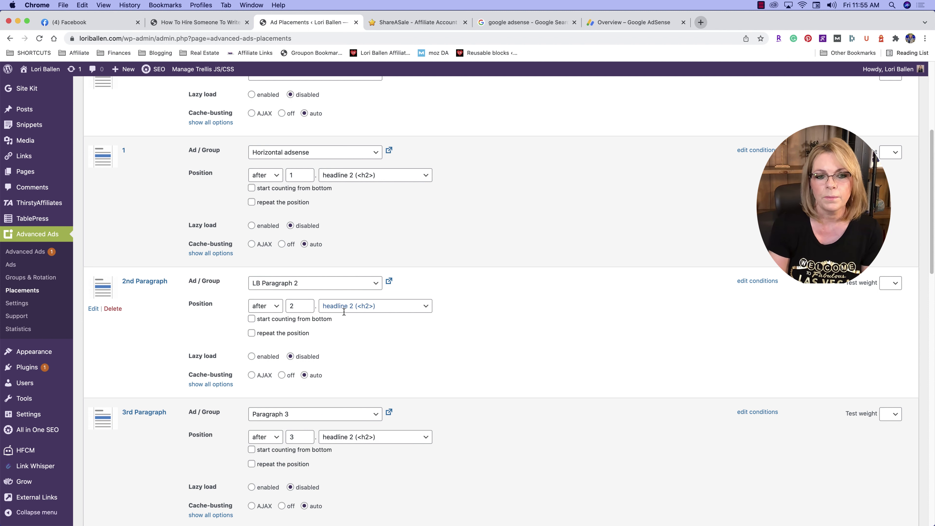
click(426, 306)
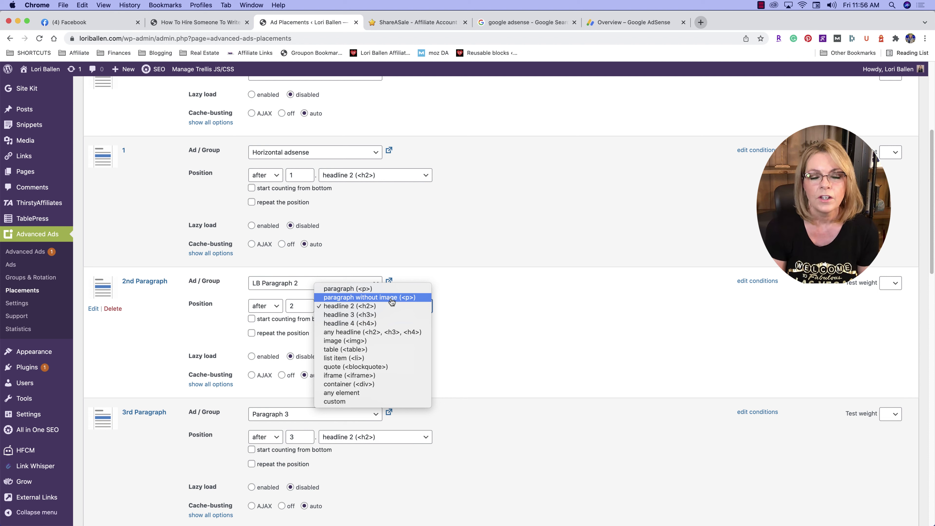
click(517, 278)
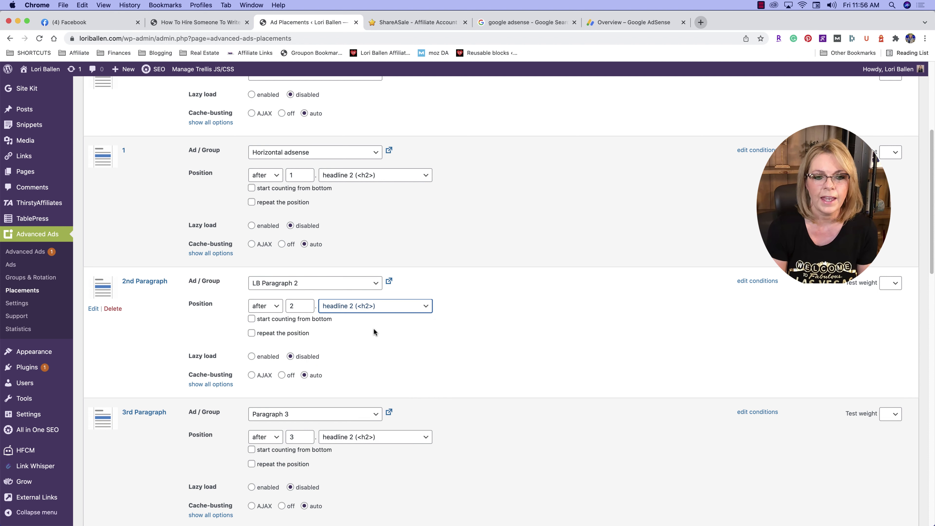
click(252, 333)
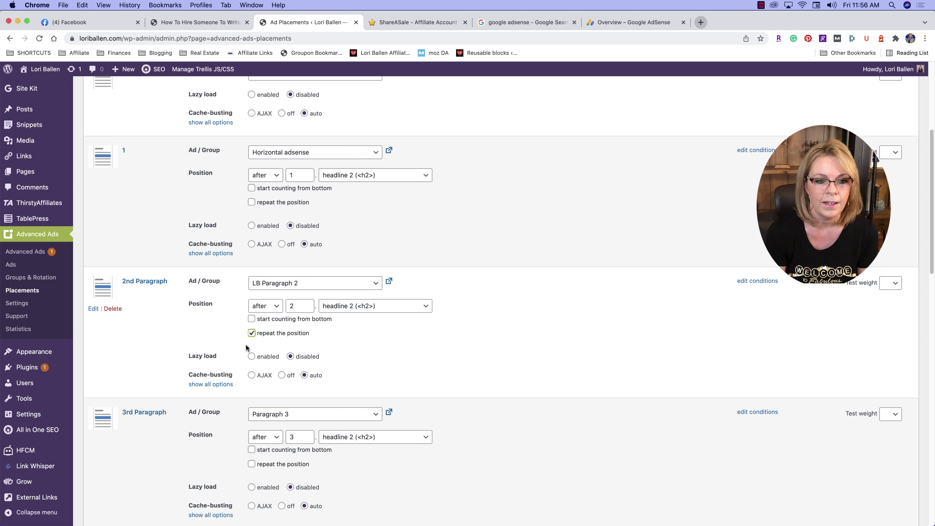
click(251, 334)
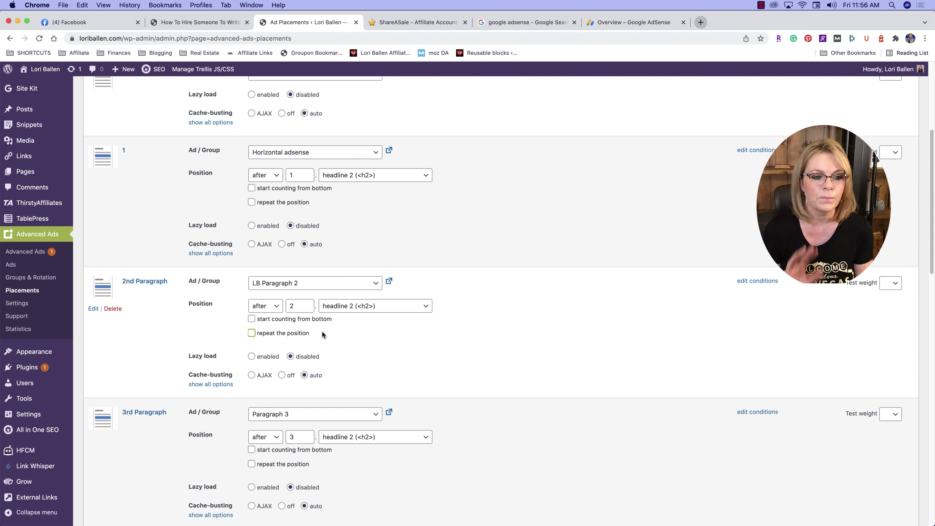
Step: Save the ad placements again
scroll(357, 304, up, 3)
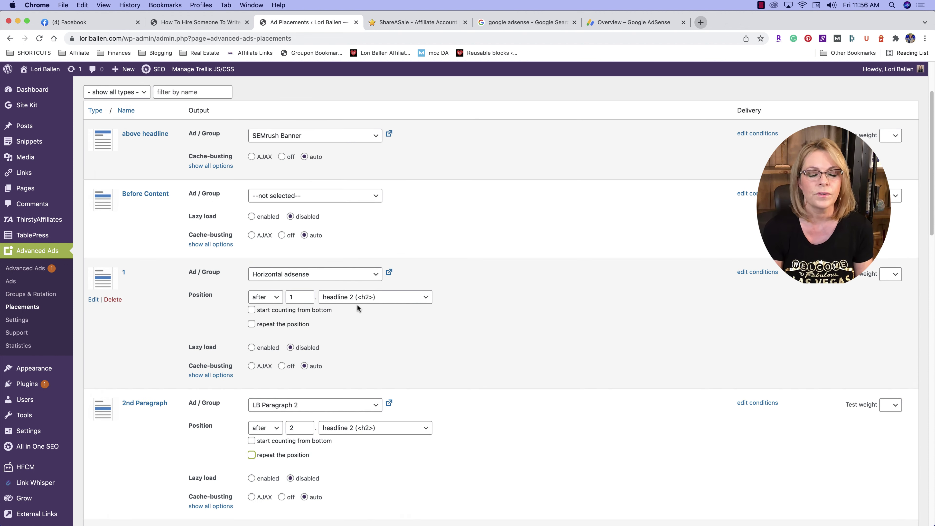
scroll(357, 304, up, 2)
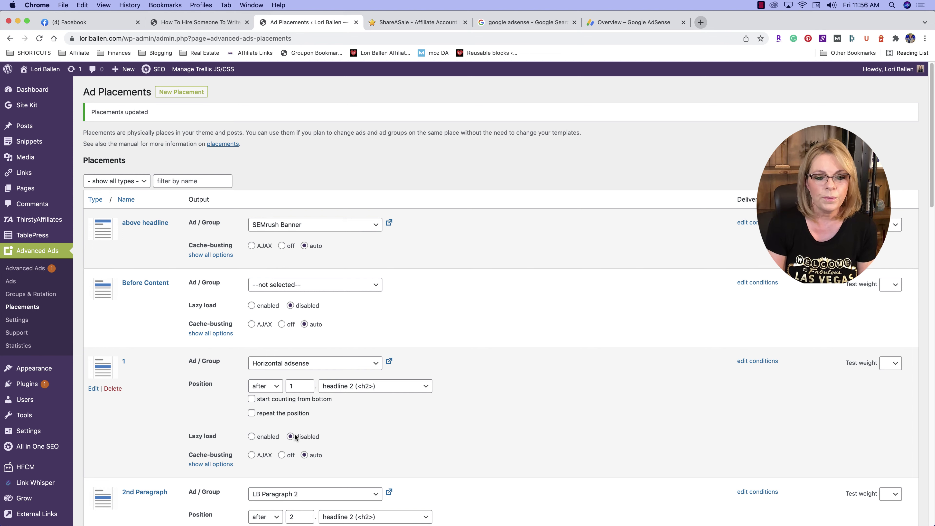
scroll(290, 421, down, 20)
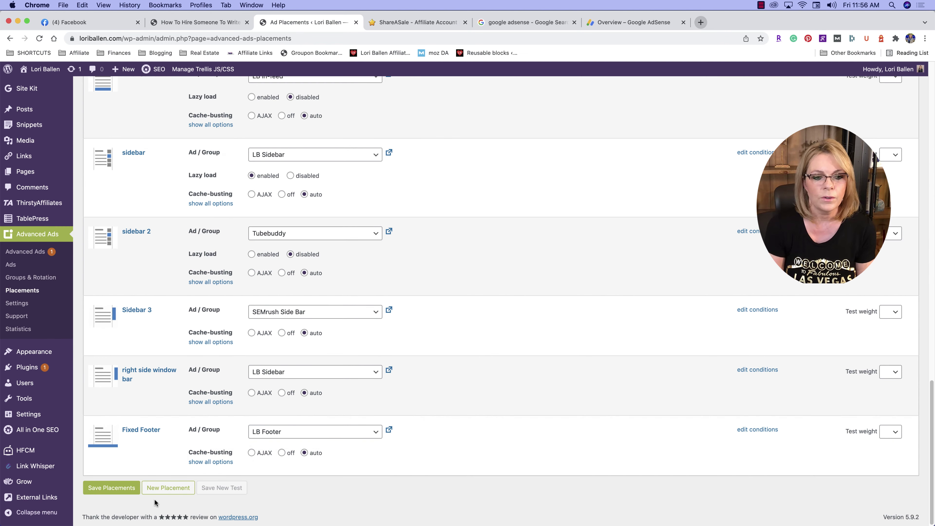
click(89, 491)
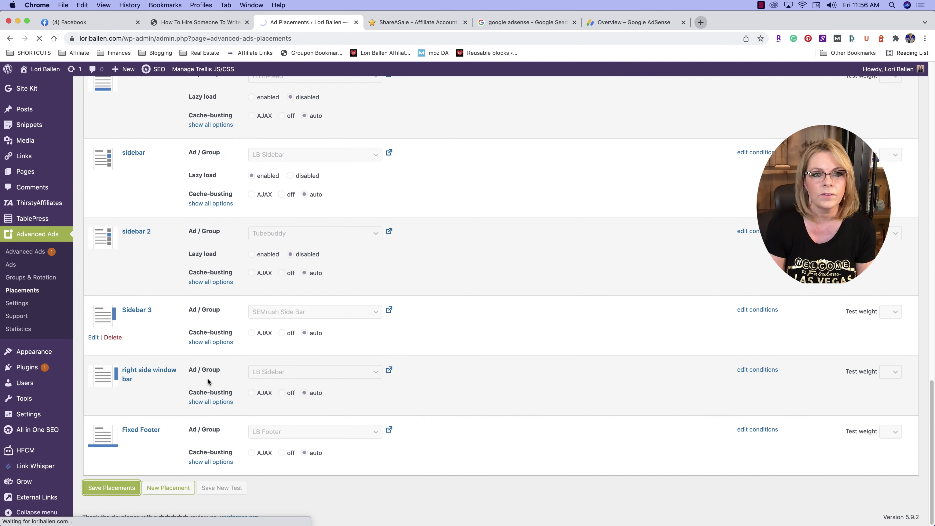
Step: Switch to the live blog post on hiring a writer, reload it and check the ad above the headline
click(177, 26)
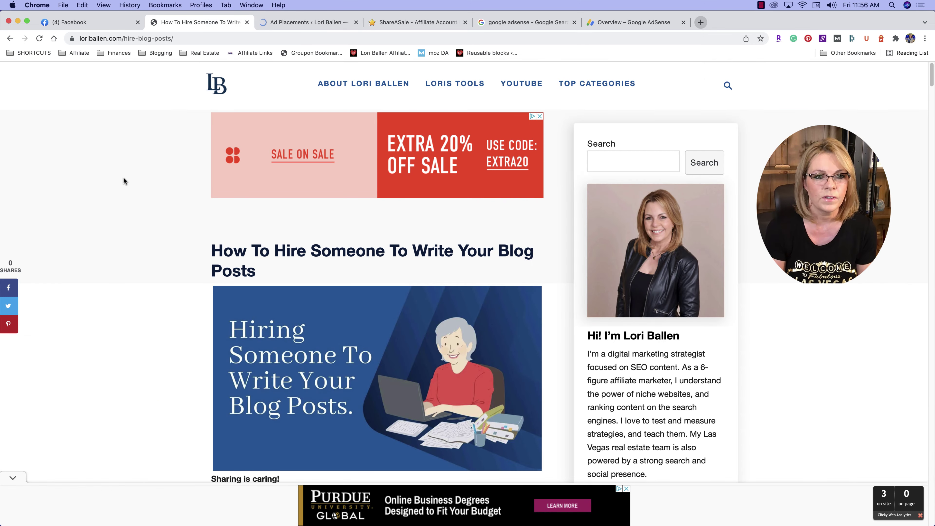
click(281, 24)
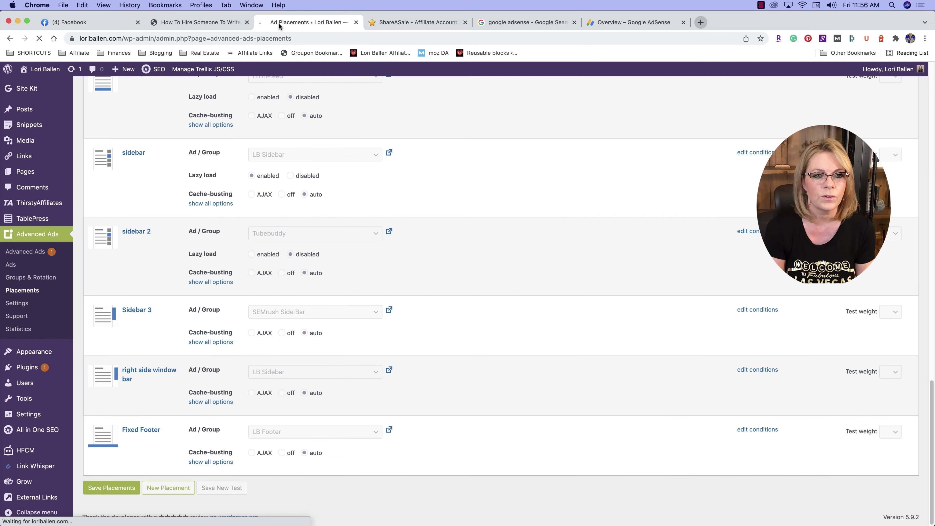
click(178, 25)
right_click(178, 147)
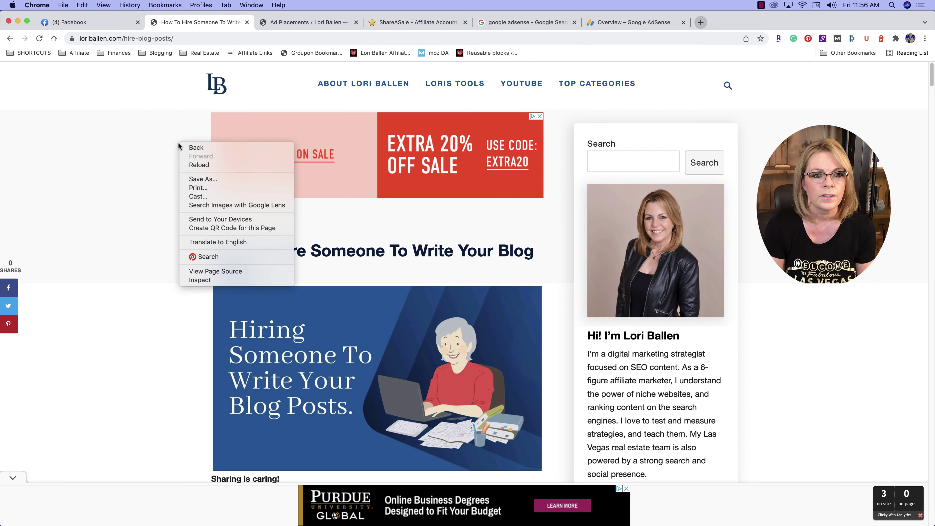
click(199, 165)
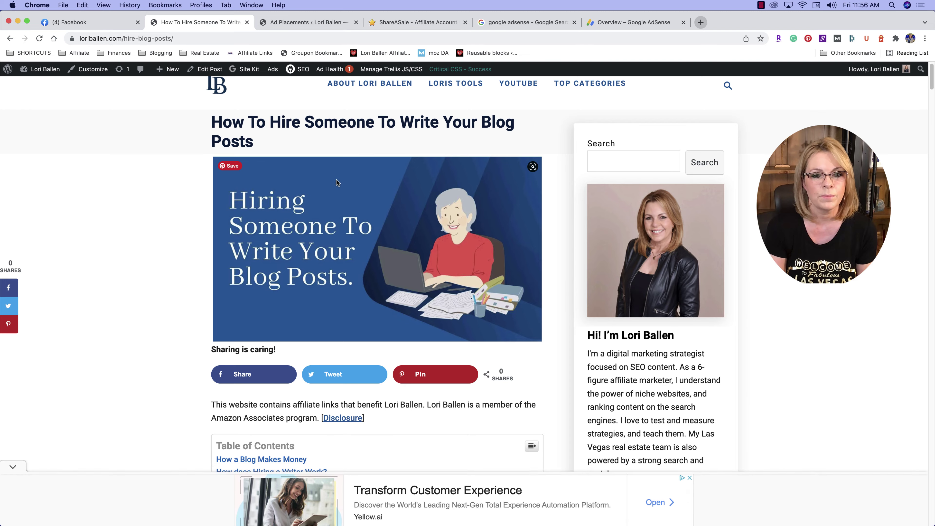
scroll(337, 184, up, 5)
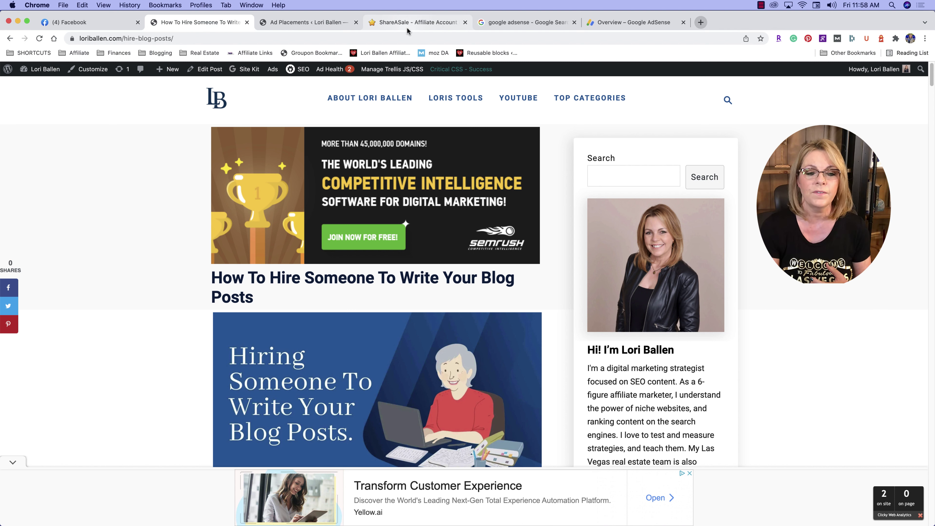
mouse_move(387, 155)
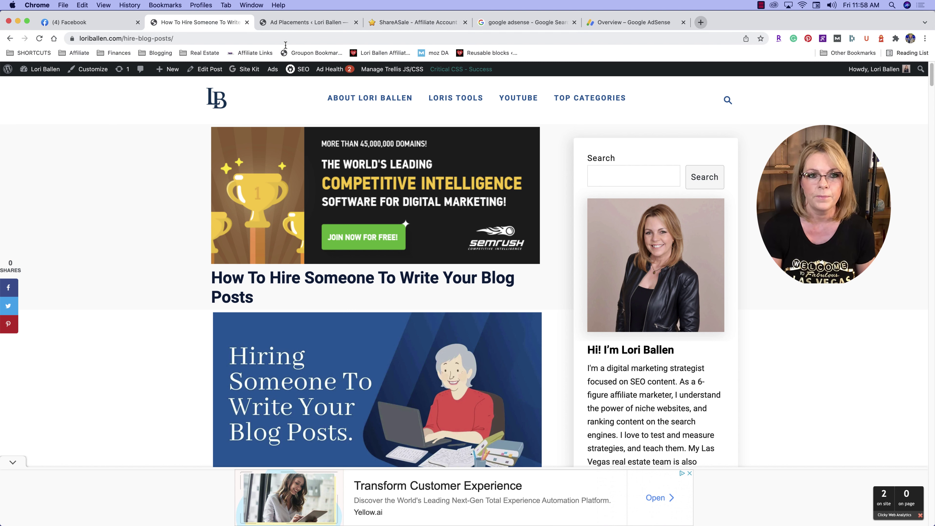
Step: In ShareASale, get the links for CoSchedule from the recently joined merchants and select its default merchant link
click(403, 26)
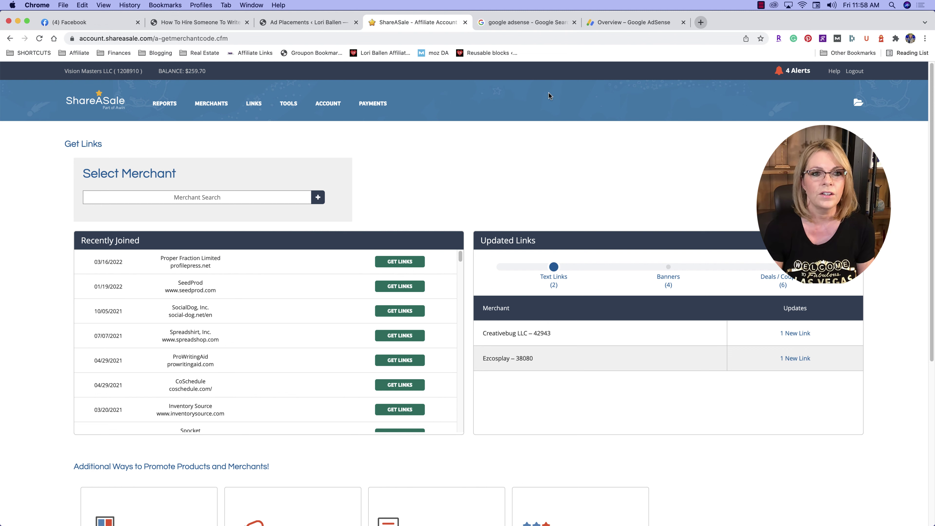
scroll(549, 91, down, 2)
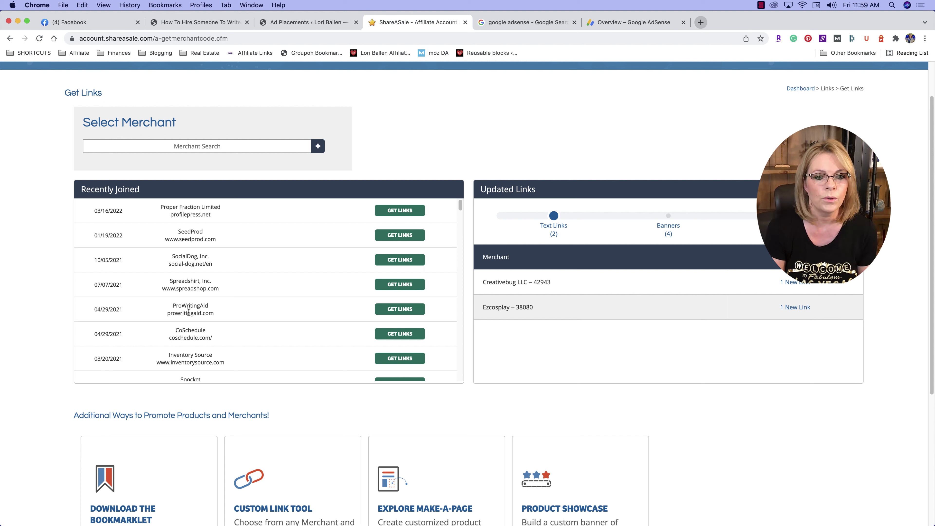
scroll(199, 322, down, 1)
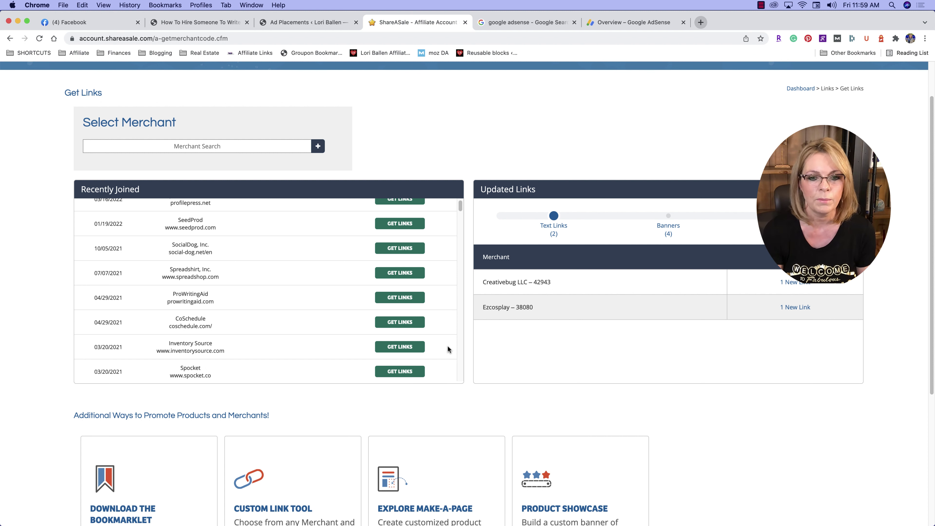
click(412, 323)
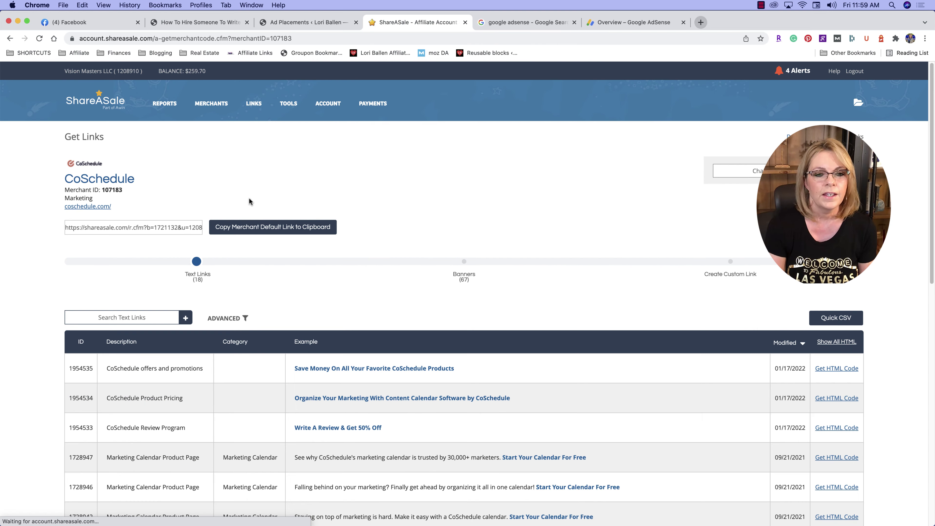
drag(64, 229, 207, 232)
scroll(611, 258, down, 1)
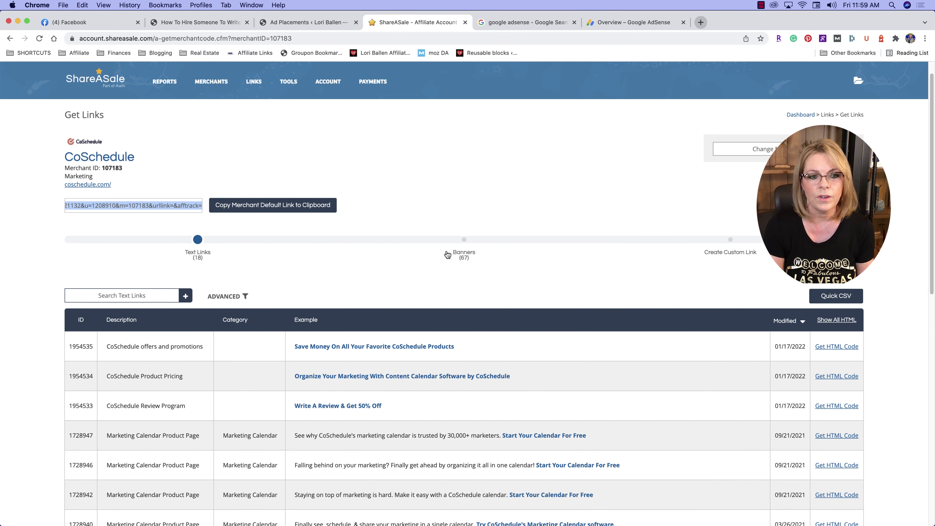
Step: Browse CoSchedule's banners and copy the full HTML code of the 728 x 90 Headline Studio banner
click(460, 245)
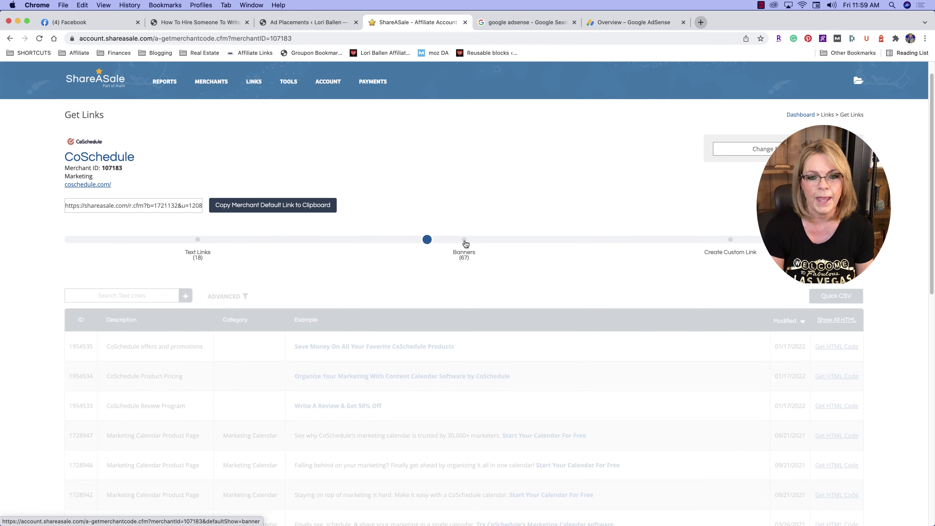
scroll(460, 238, down, 6)
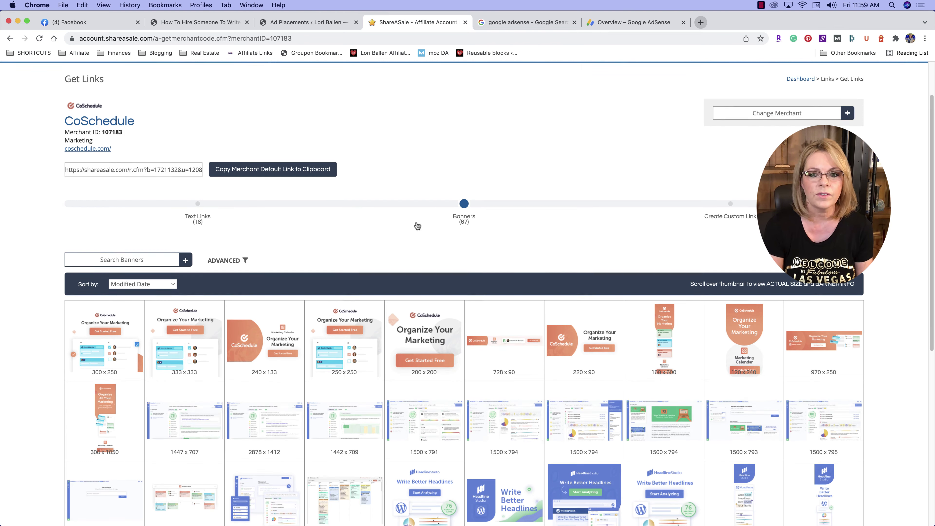
scroll(423, 229, down, 5)
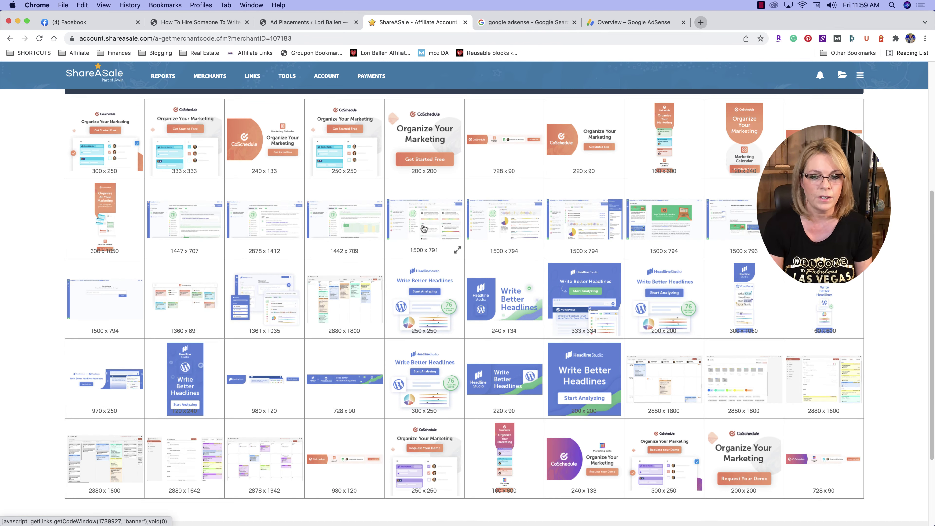
scroll(425, 231, down, 6)
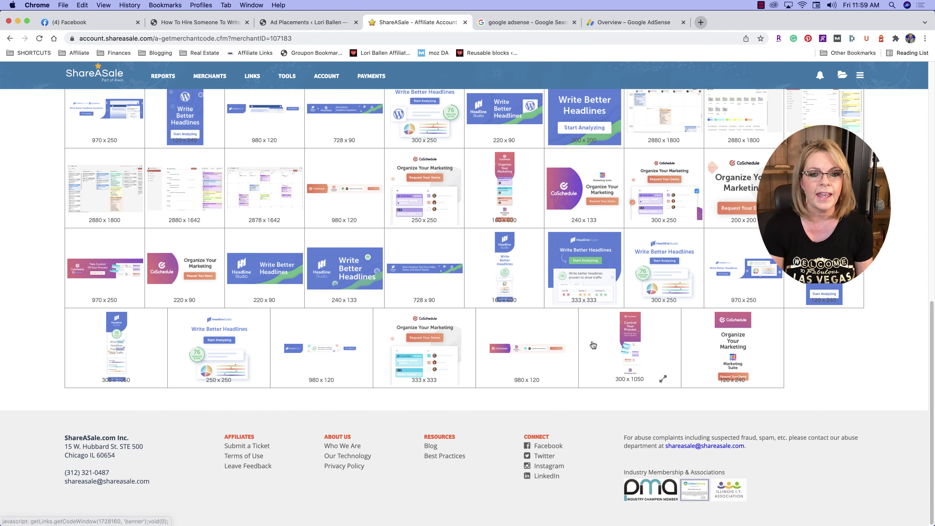
click(429, 277)
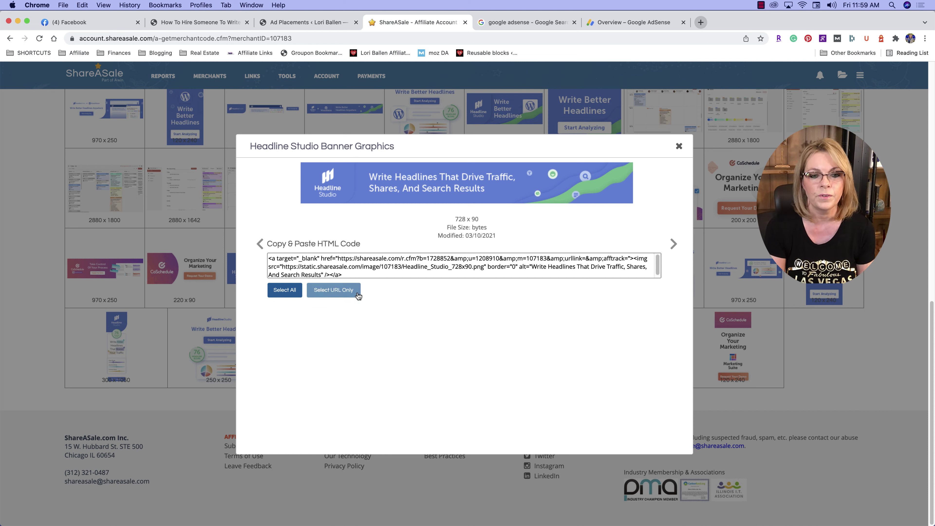
drag(371, 263, 266, 257)
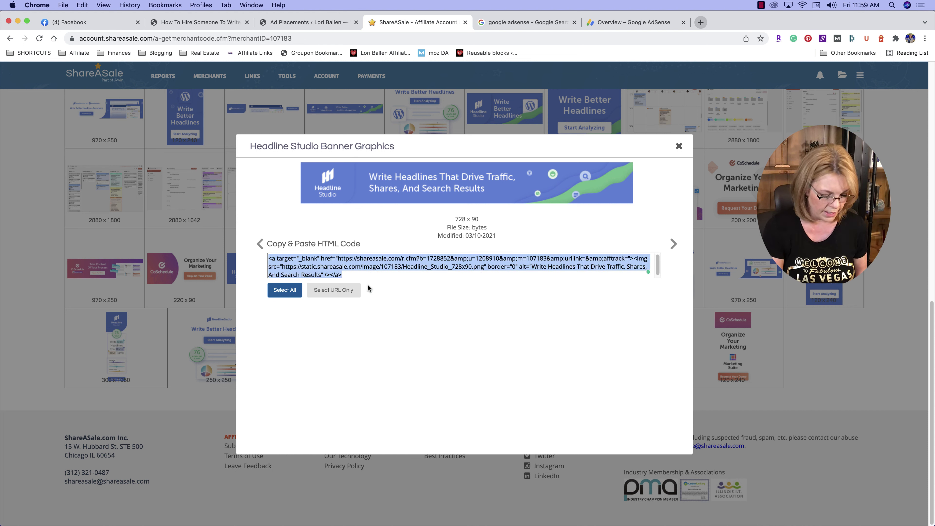
Step: Back in WordPress, start a new ad in Advanced Ads and title it "Coschedule Header"
click(289, 25)
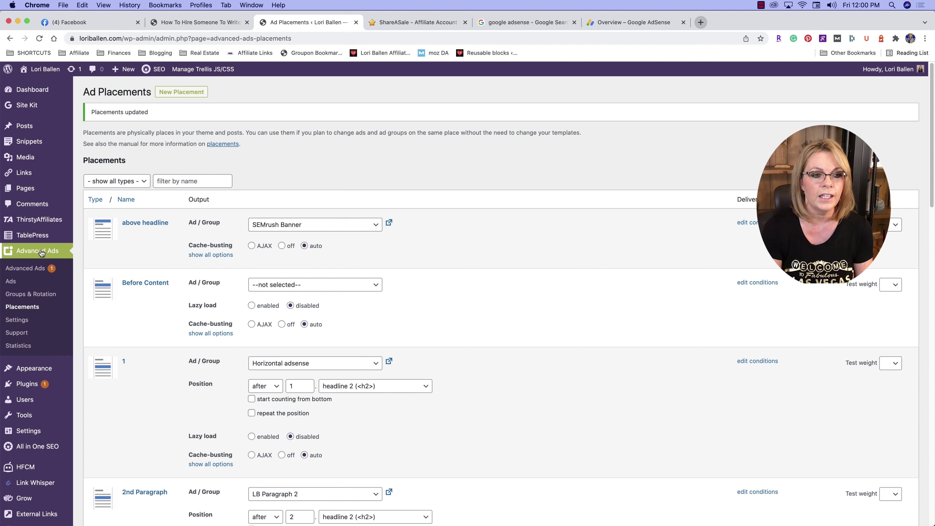
click(13, 281)
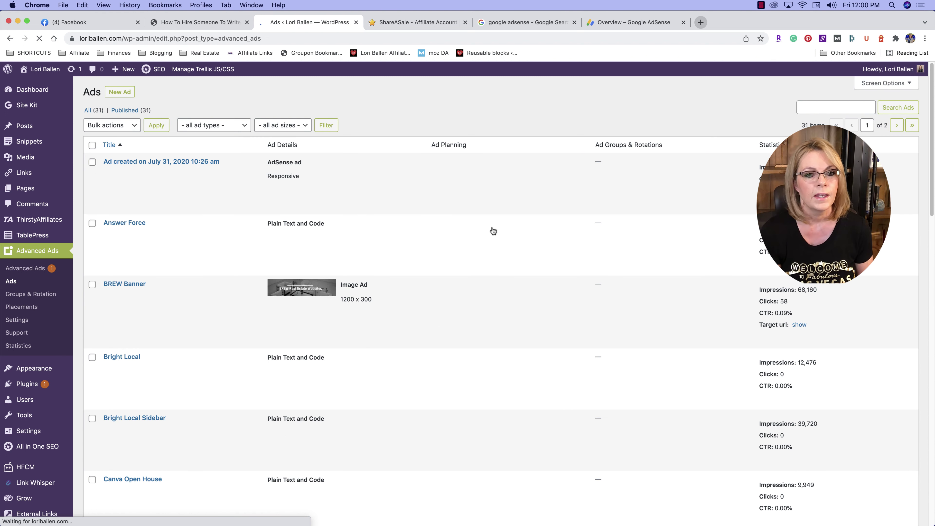
click(125, 96)
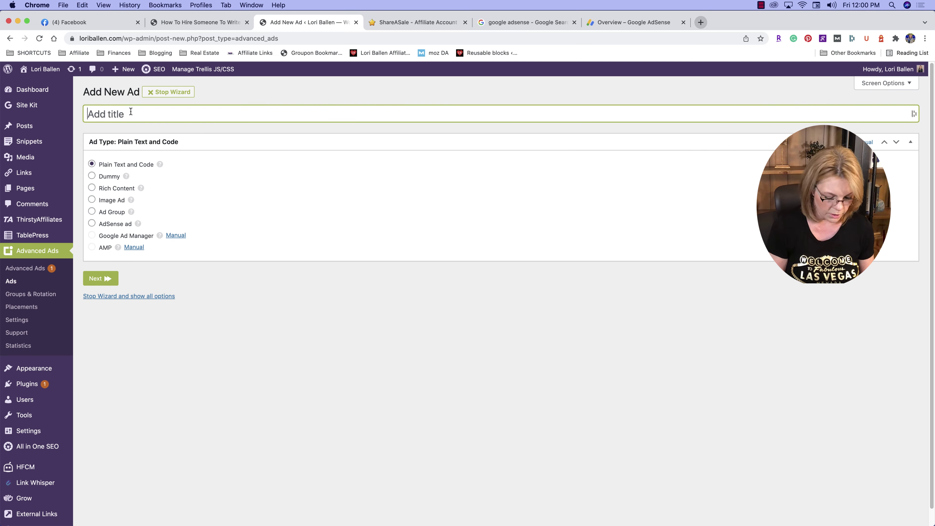
text(Cosched)
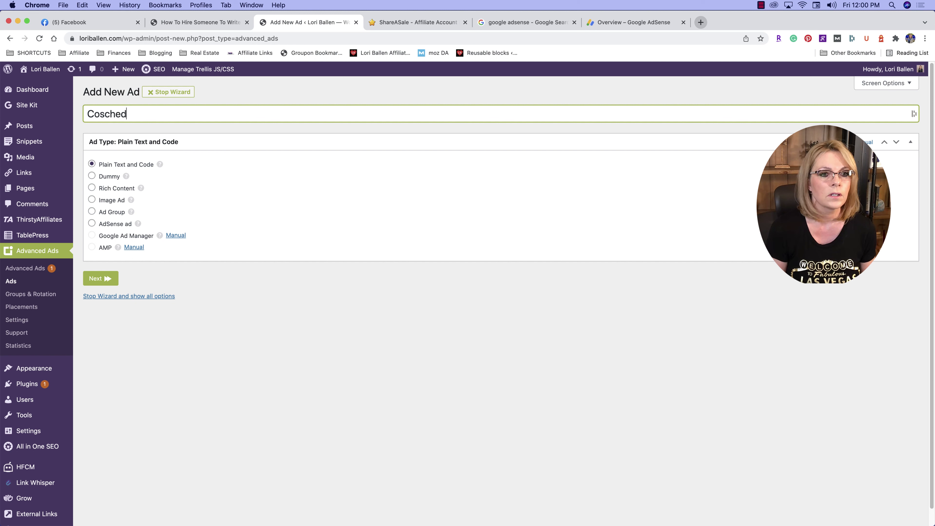
text(ule 720)
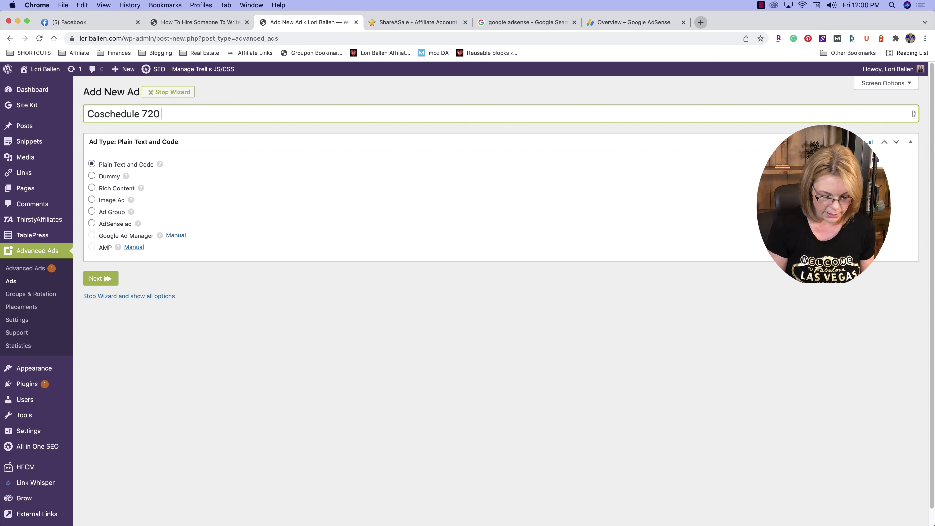
text( * 90)
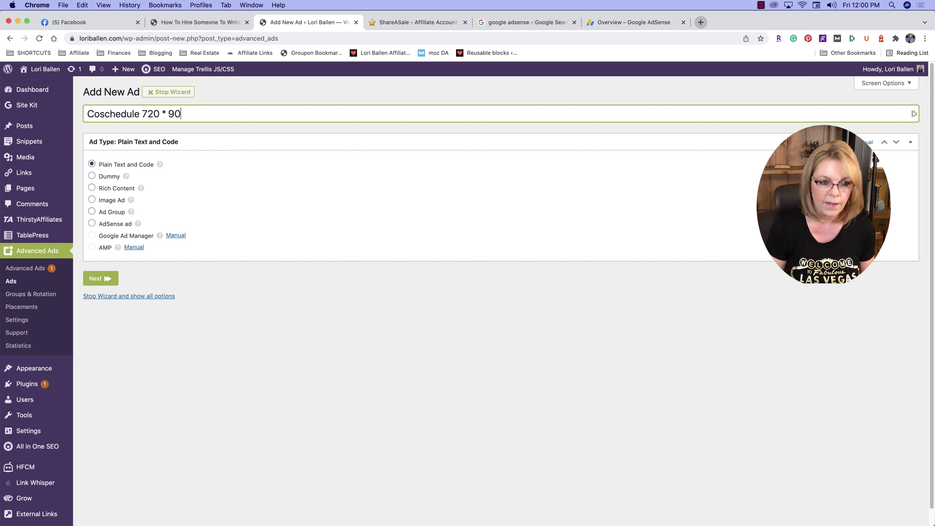
key(BackSpace)
key(BackSpace)
key(BackSpace)
key(BackSpace)
key(BackSpace)
key(BackSpace)
key(BackSpace)
key(BackSpace)
key(BackSpace)
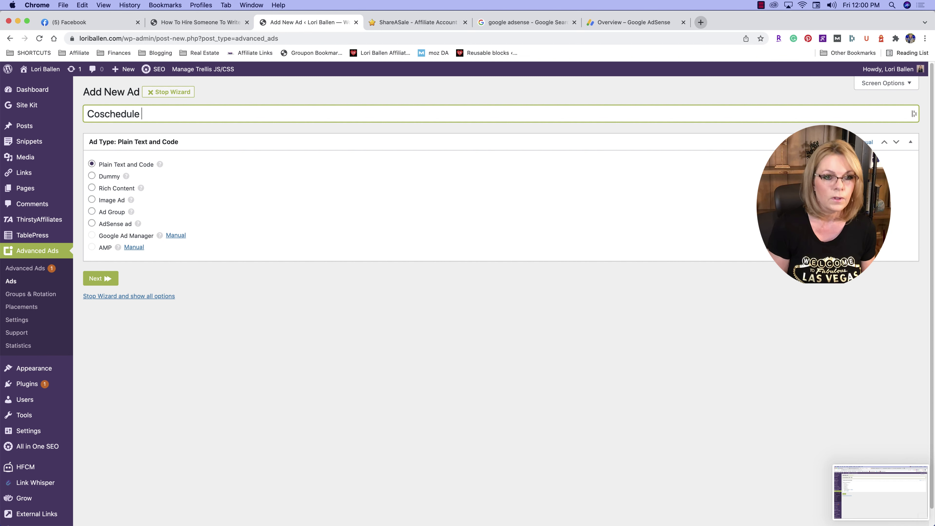
text(Header)
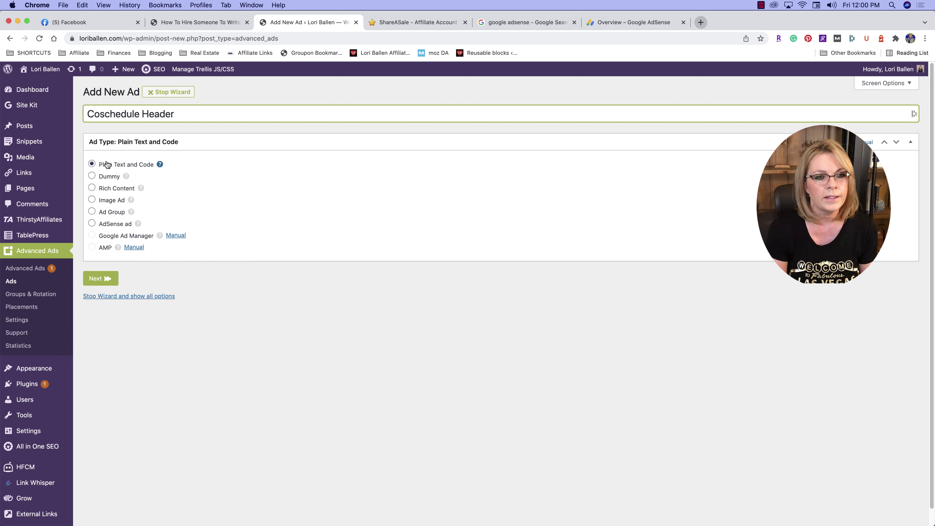
Step: Keep Plain Text and Code as the ad type and paste the copied banner code into the ad parameters
mouse_move(158, 164)
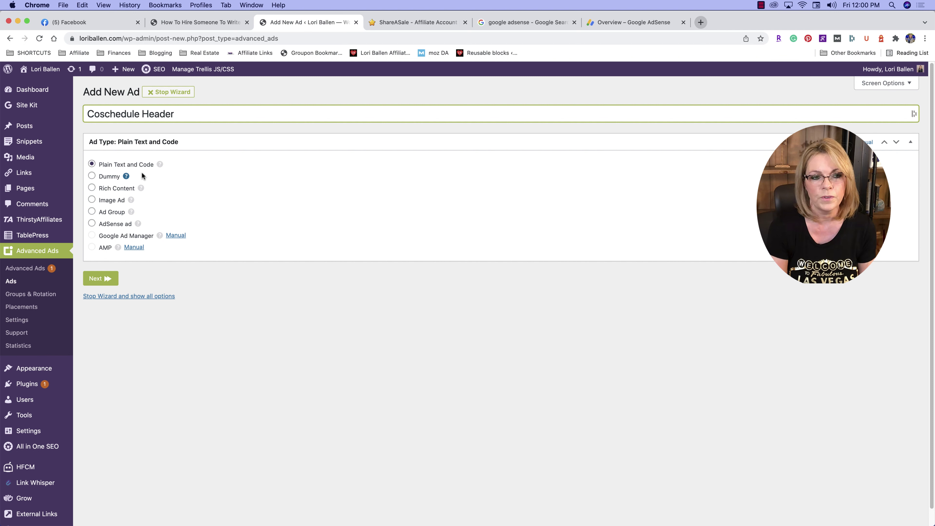
click(114, 277)
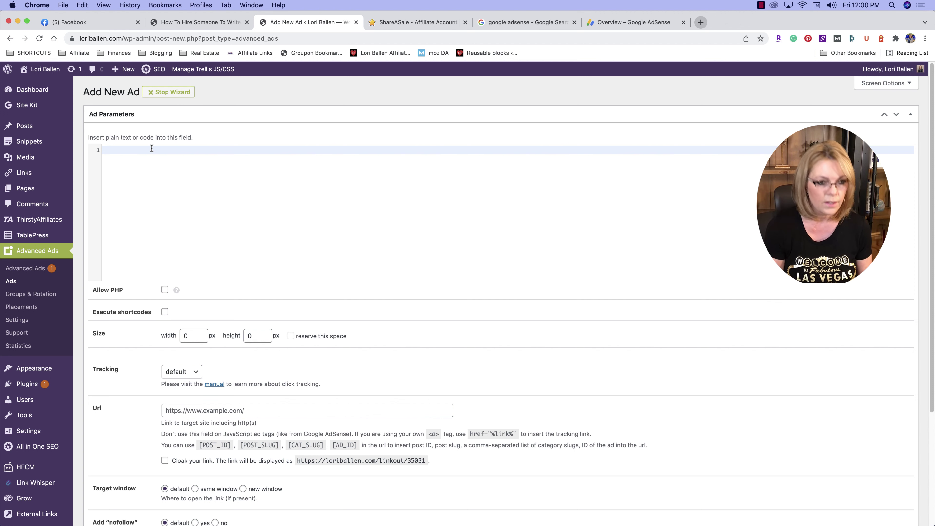
key(super+v)
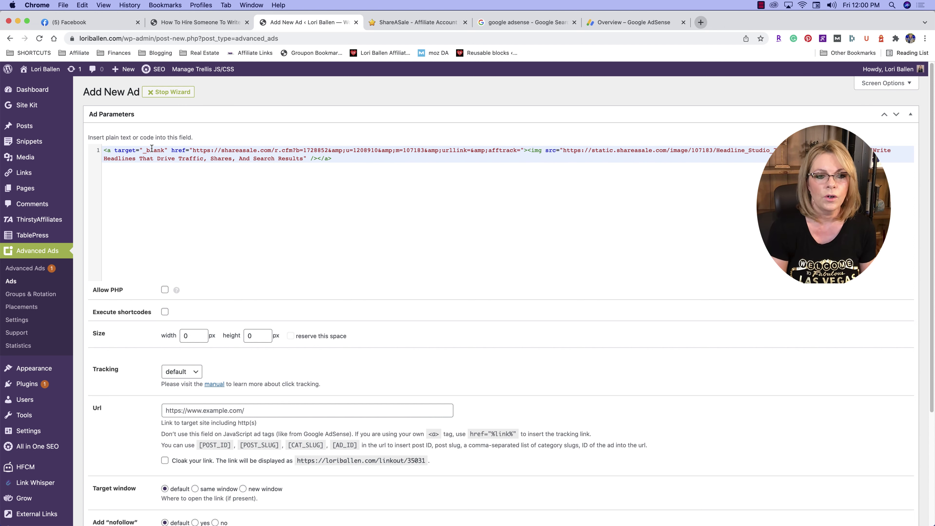
Step: Leave the remaining ad parameters and the display and visitor conditions at their defaults, and save the ad
scroll(202, 390, down, 3)
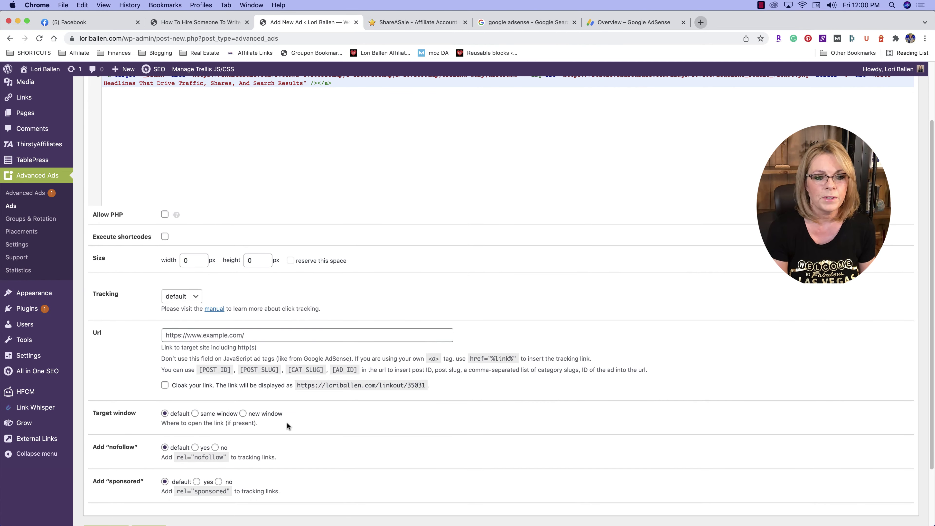
scroll(236, 429, down, 3)
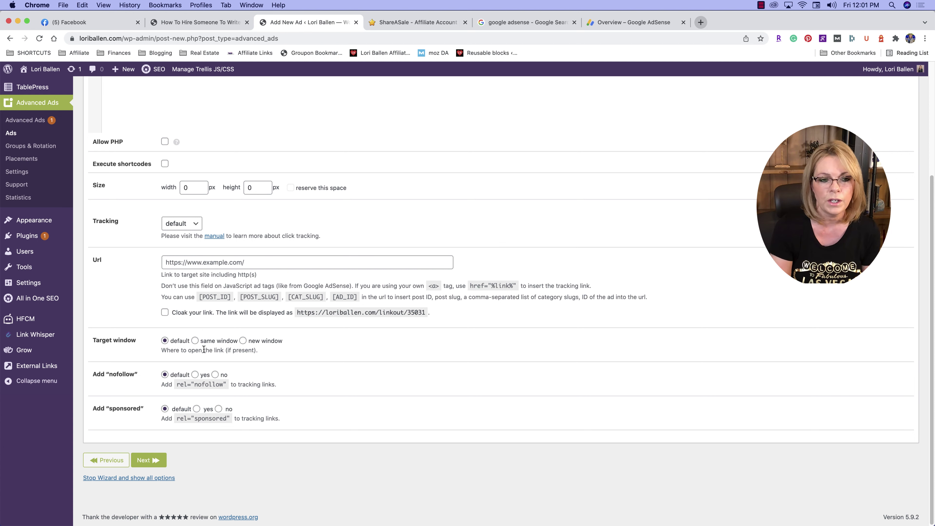
scroll(194, 268, up, 1)
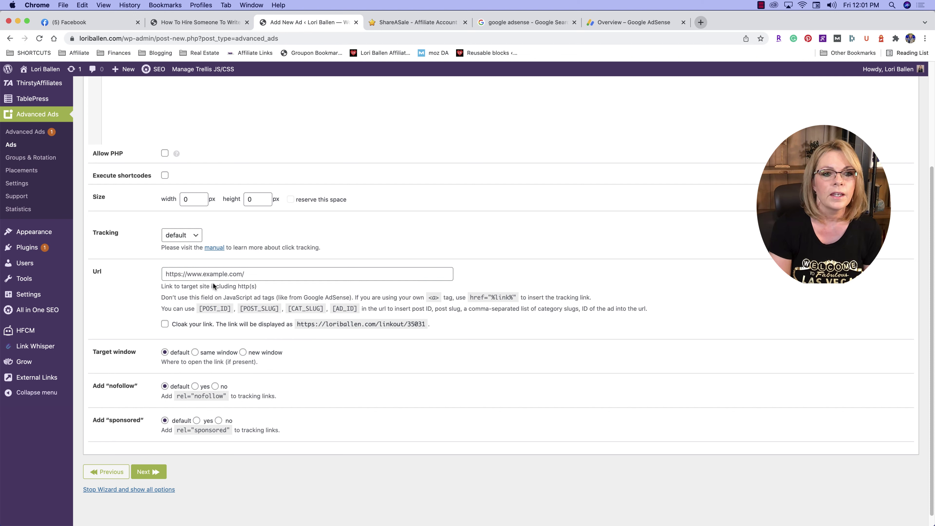
scroll(177, 250, down, 1)
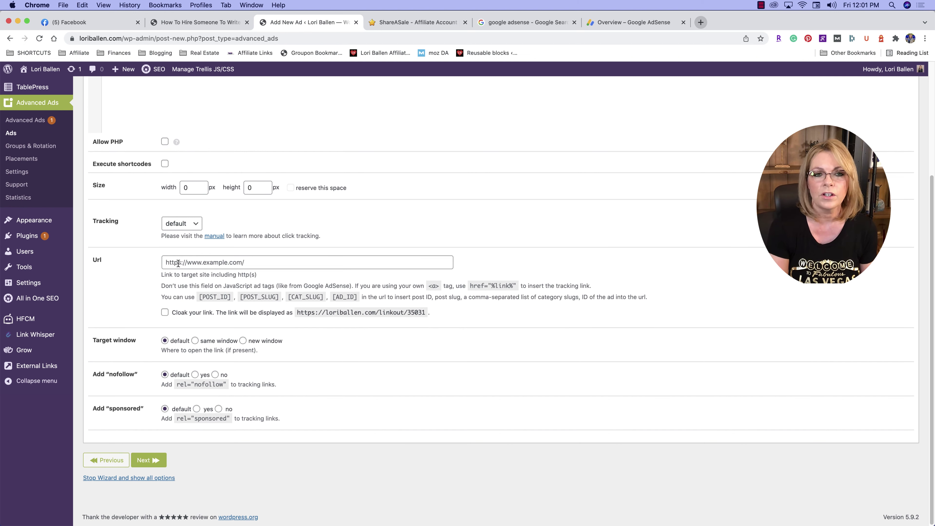
click(147, 460)
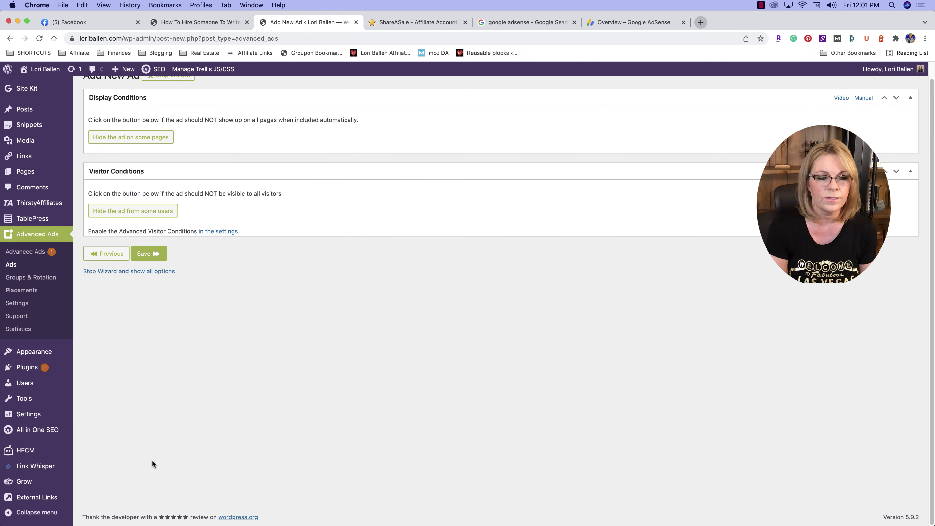
click(150, 254)
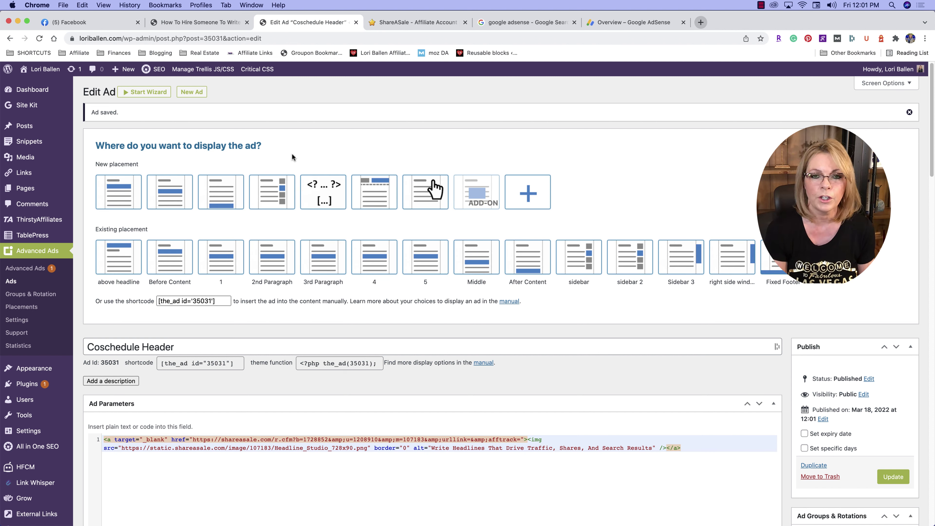
Step: Open the Advanced Ads placements and assign the Coschedule Header ad to the "above headline" placement
click(31, 307)
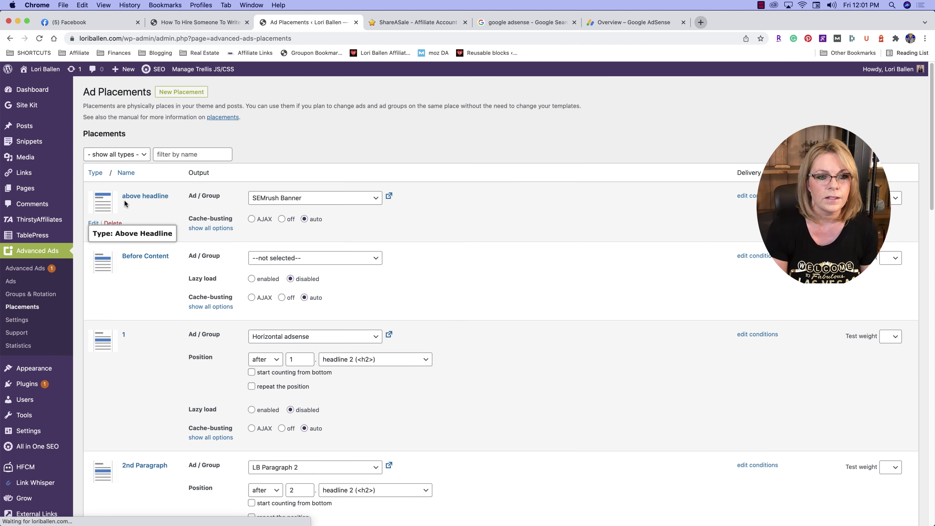
click(319, 202)
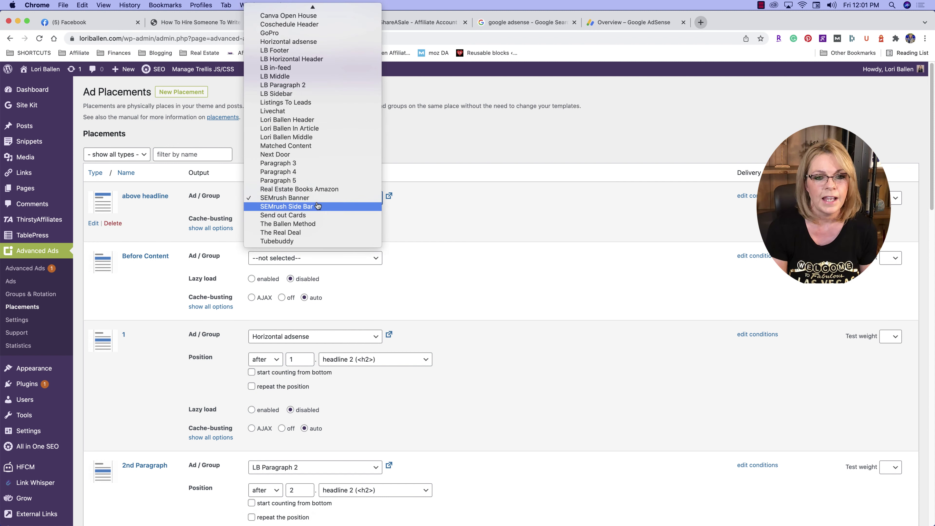
scroll(315, 67, up, 1)
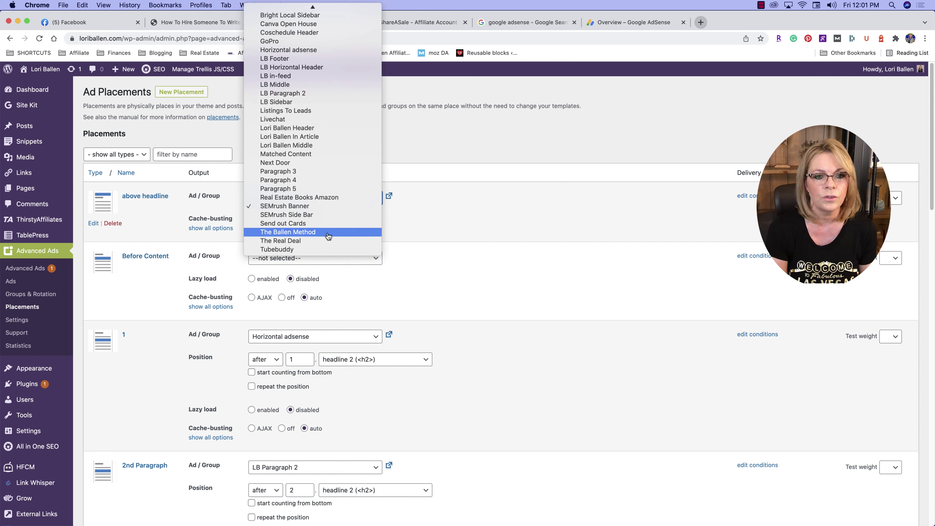
scroll(320, 51, up, 3)
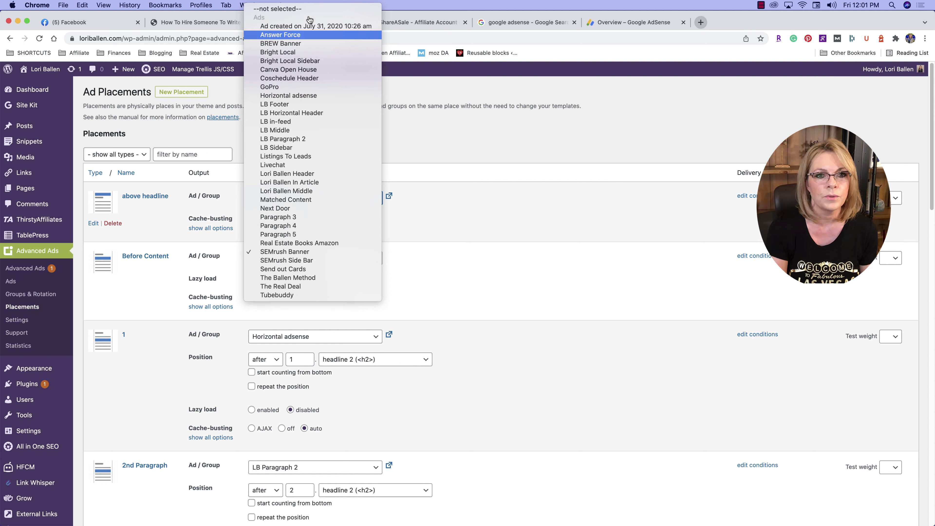
click(309, 79)
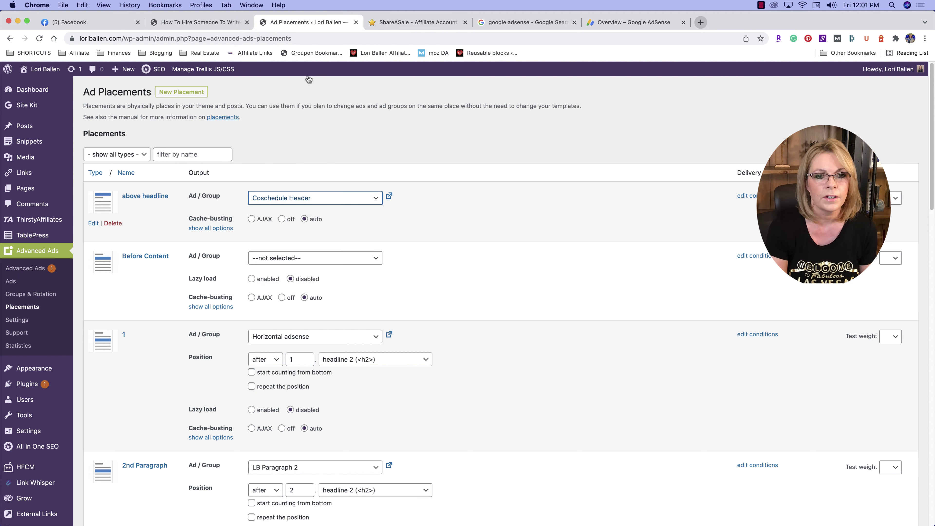
Step: Save the updated ad placements, then save them once more to make sure the change is stored
scroll(392, 291, down, 20)
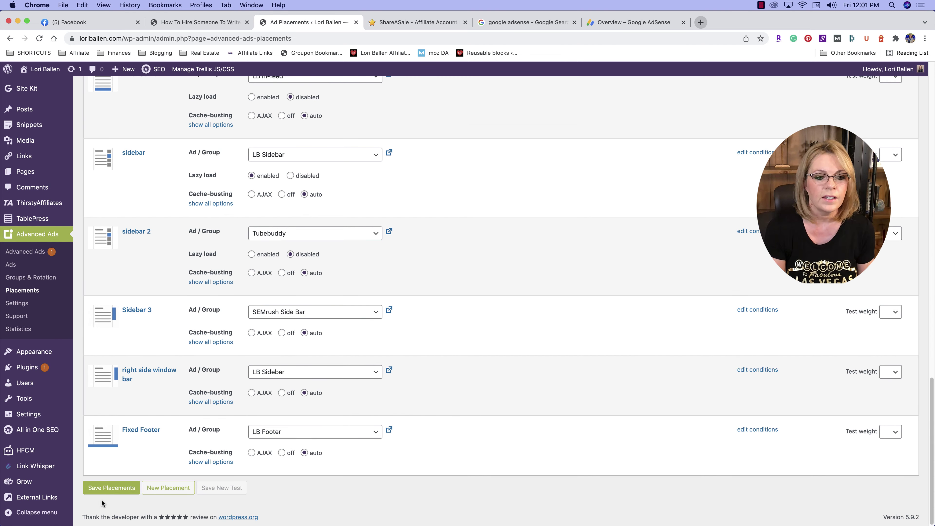
click(111, 488)
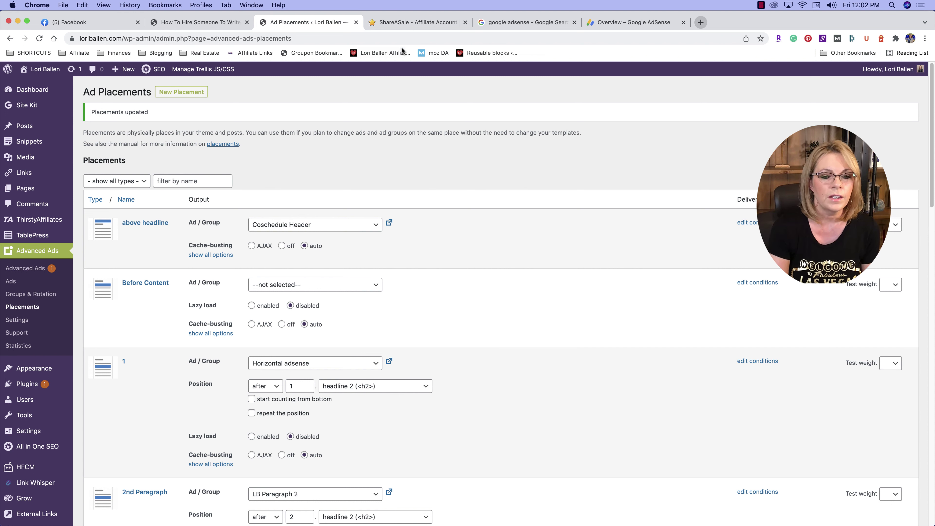
scroll(397, 313, down, 15)
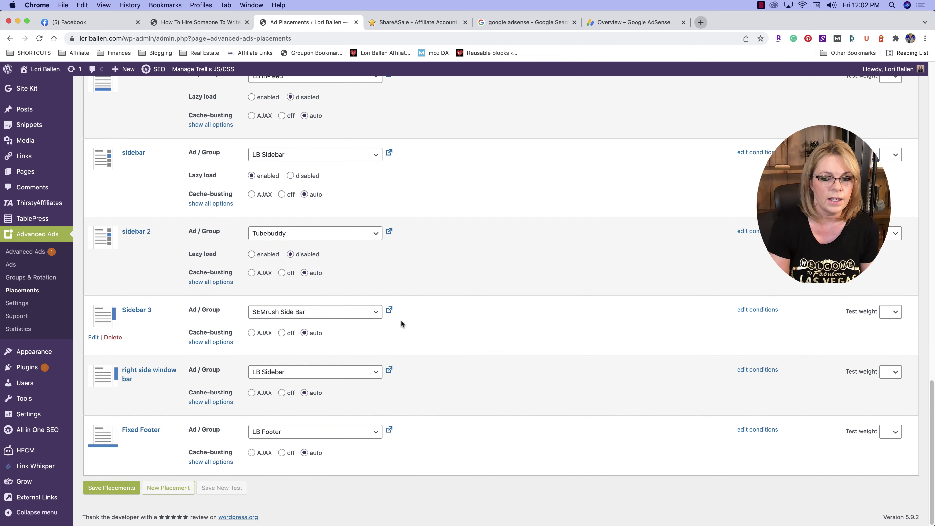
click(112, 489)
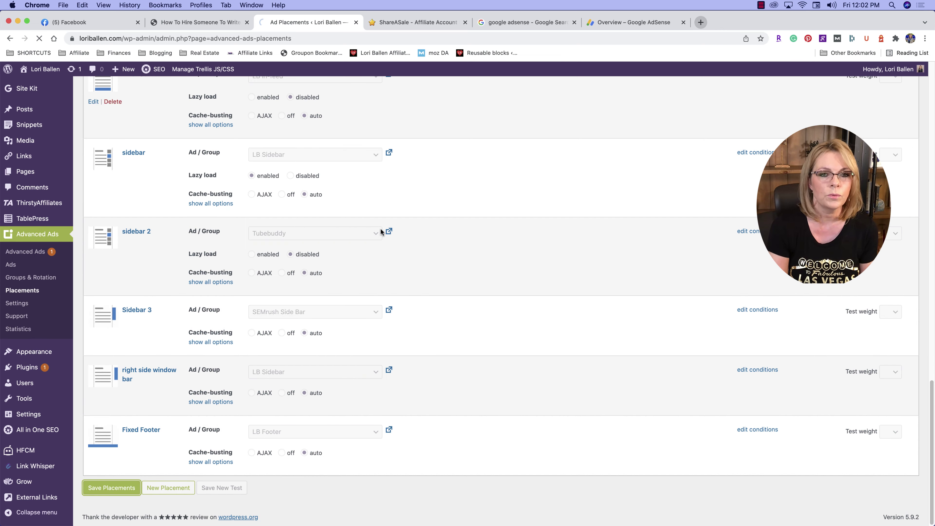
Step: Switch to the open blog post "How To Hire Someone To Write Your Blog Posts" and reload it to check the header banner
click(199, 23)
right_click(105, 175)
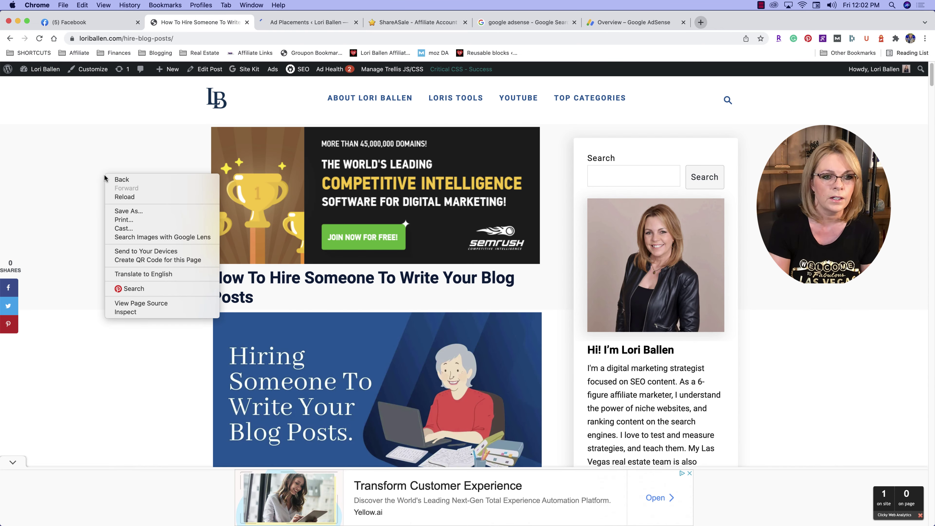
click(124, 197)
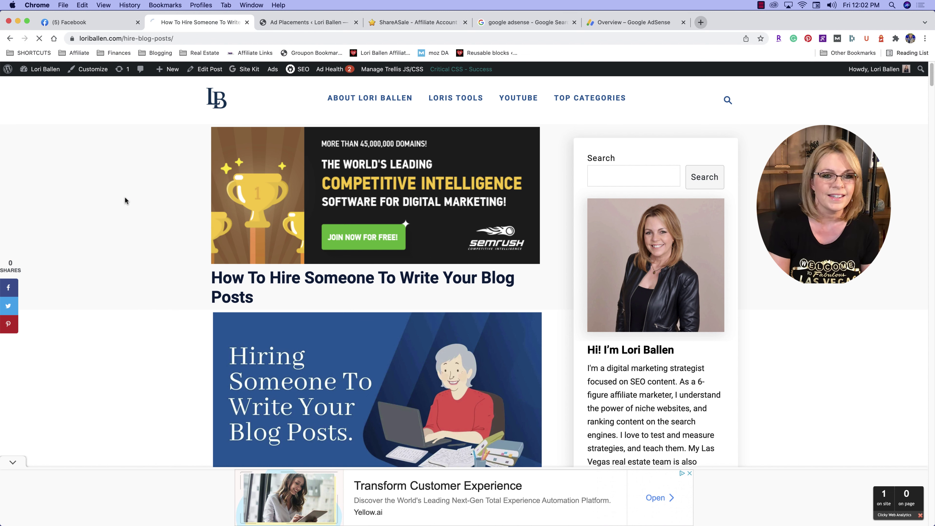